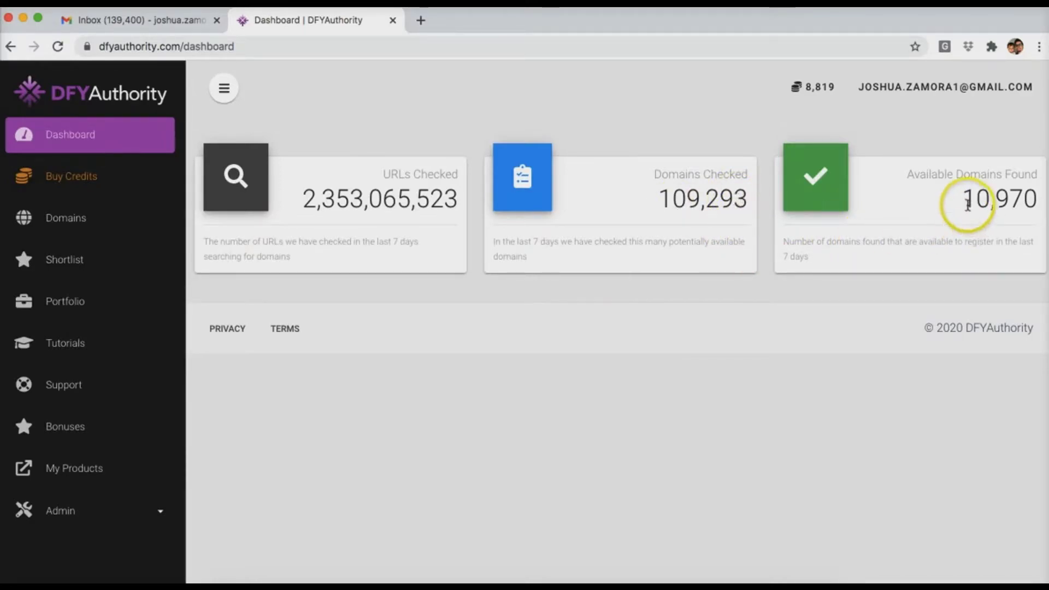
# Point out the 10,970 available domains and the 7-day span, then go to the Domains list
pyautogui.moveTo(968, 204); pyautogui.dragTo(1018, 198)
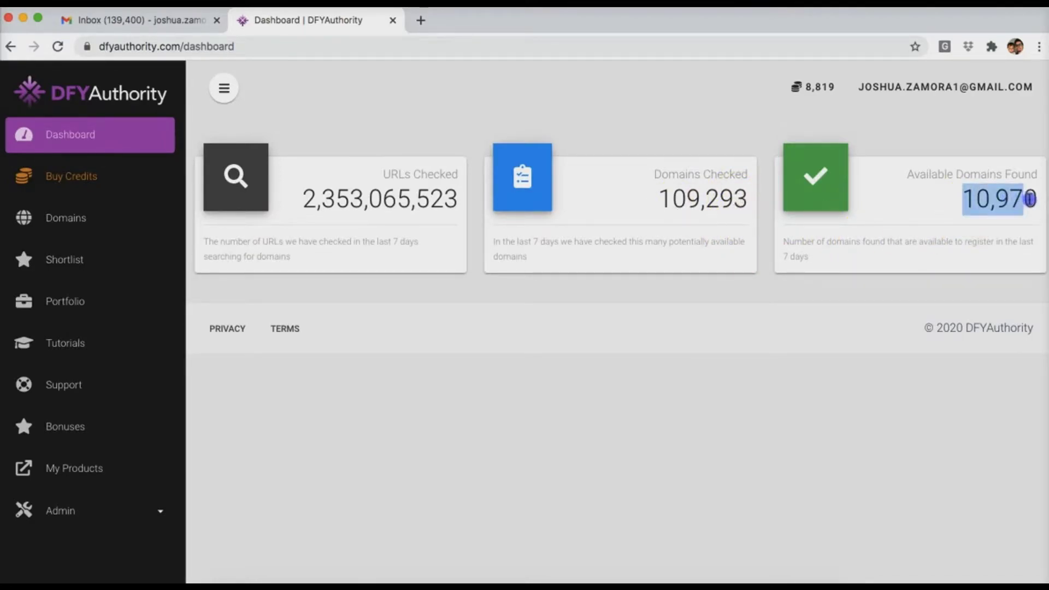
pyautogui.click(952, 143)
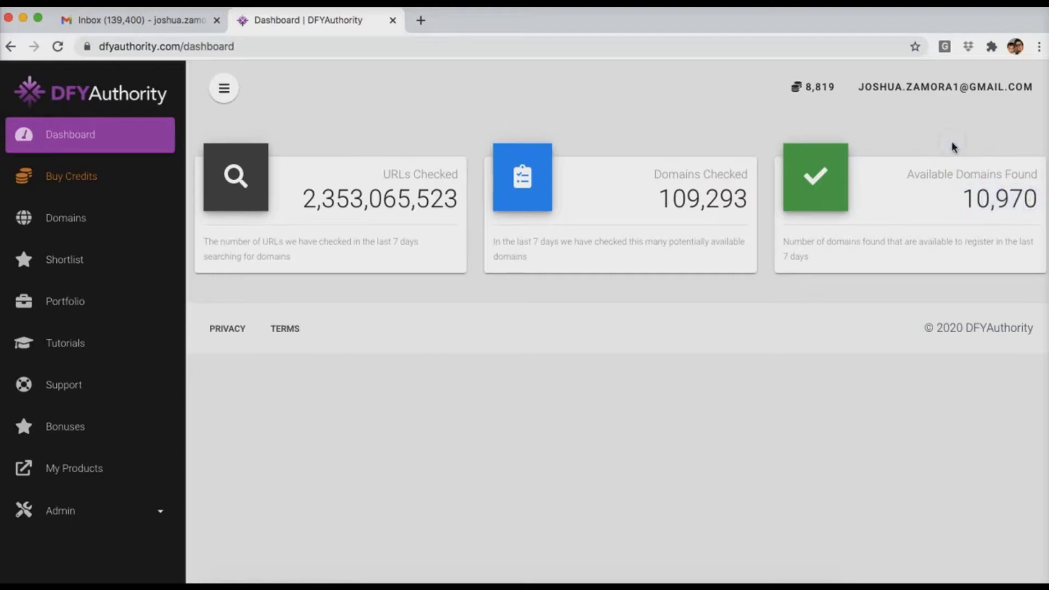
pyautogui.click(781, 255)
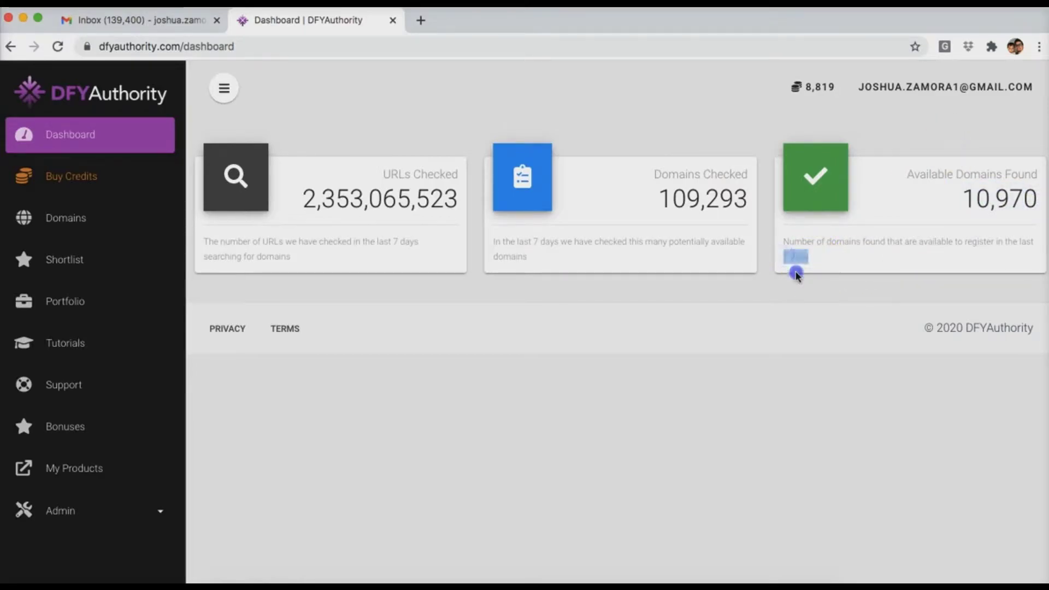
pyautogui.click(796, 273)
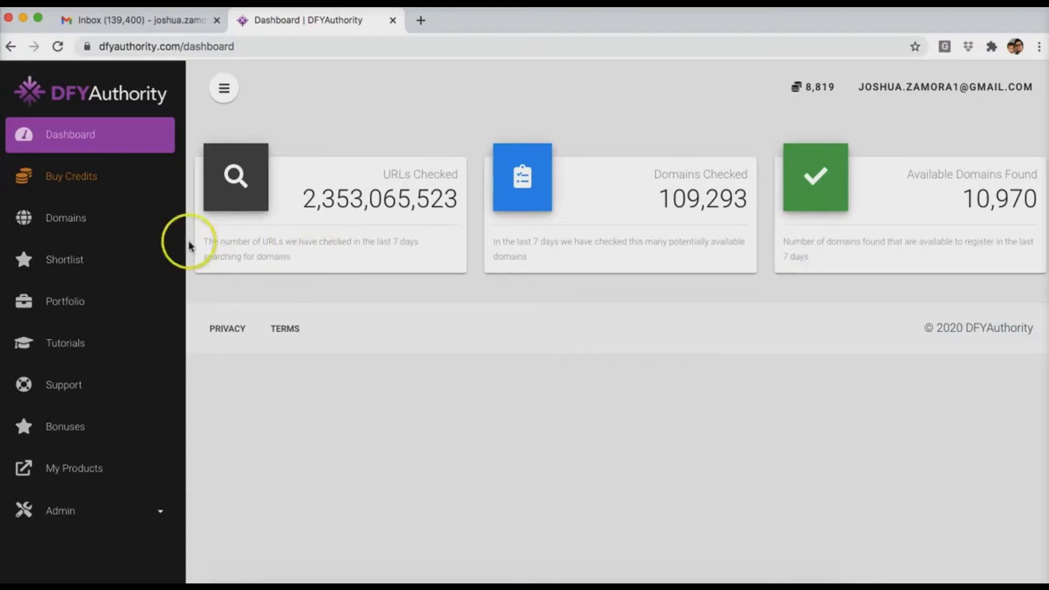
pyautogui.click(63, 222)
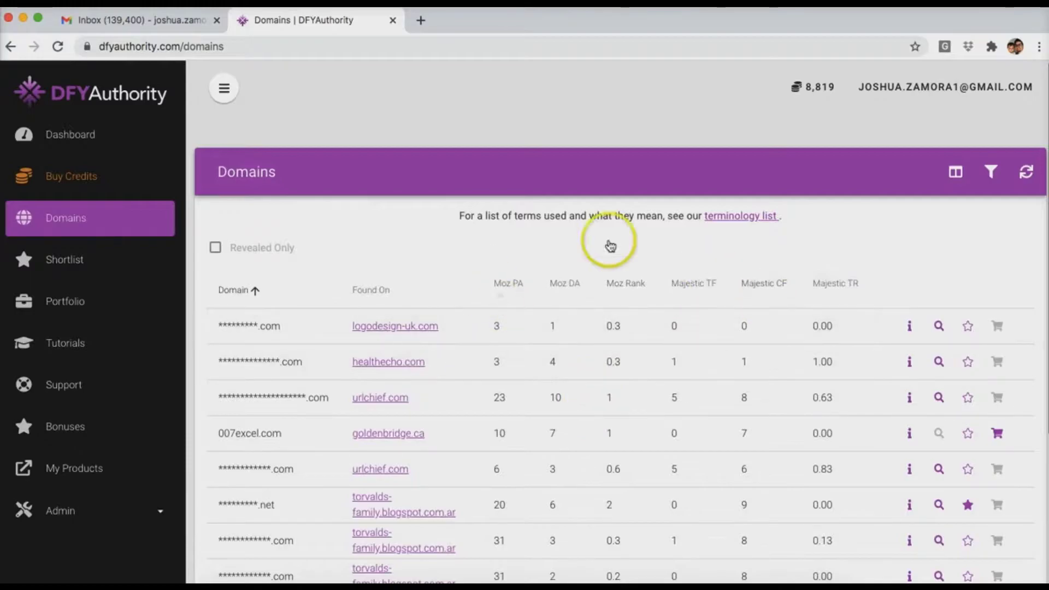
pyautogui.click(957, 172)
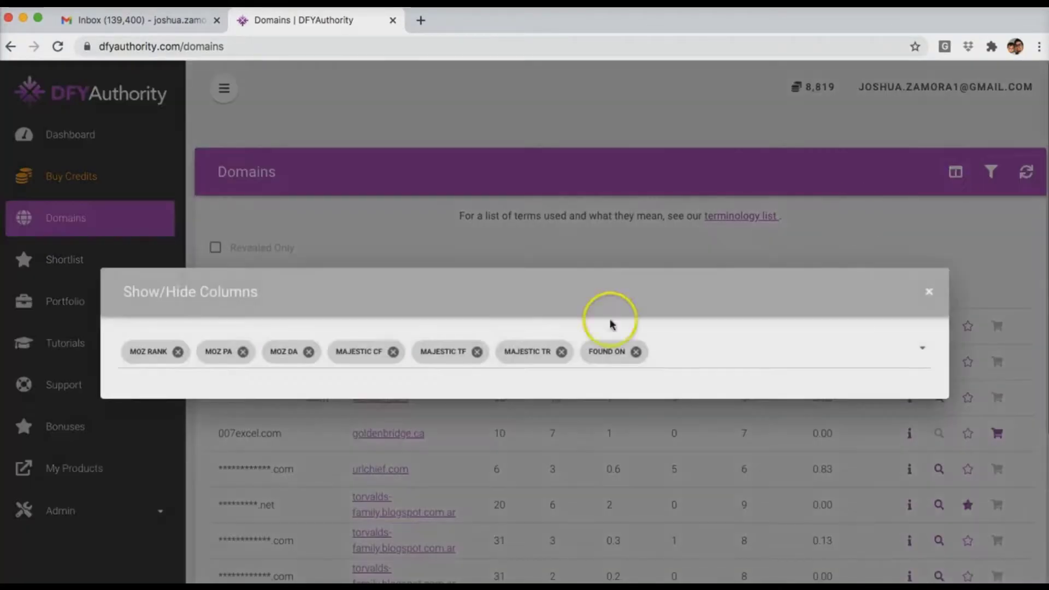
pyautogui.click(665, 356)
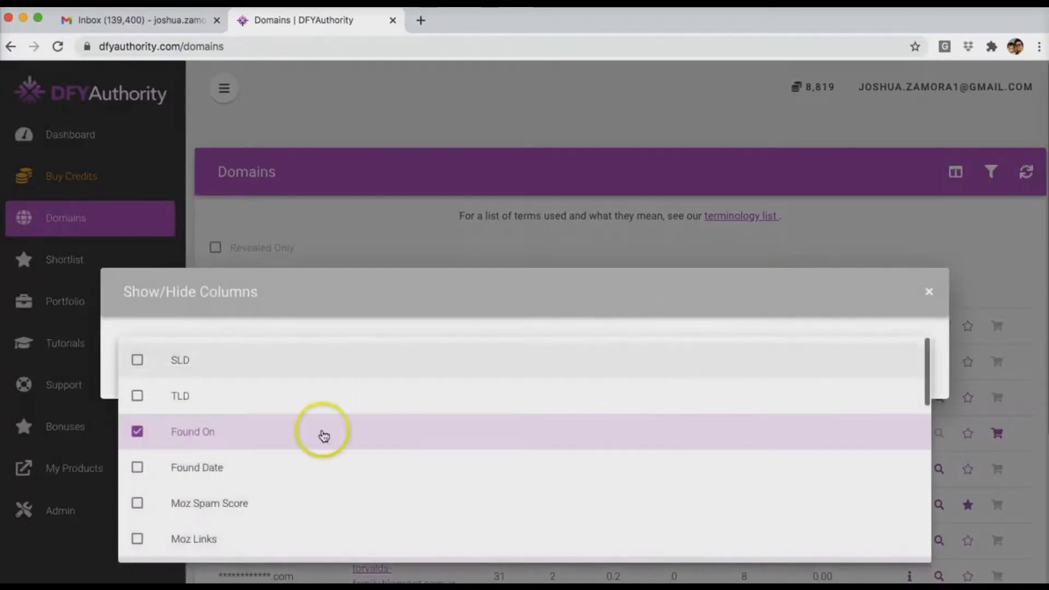
pyautogui.scroll(-3, 287, 467)
pyautogui.scroll(-5, 287, 469)
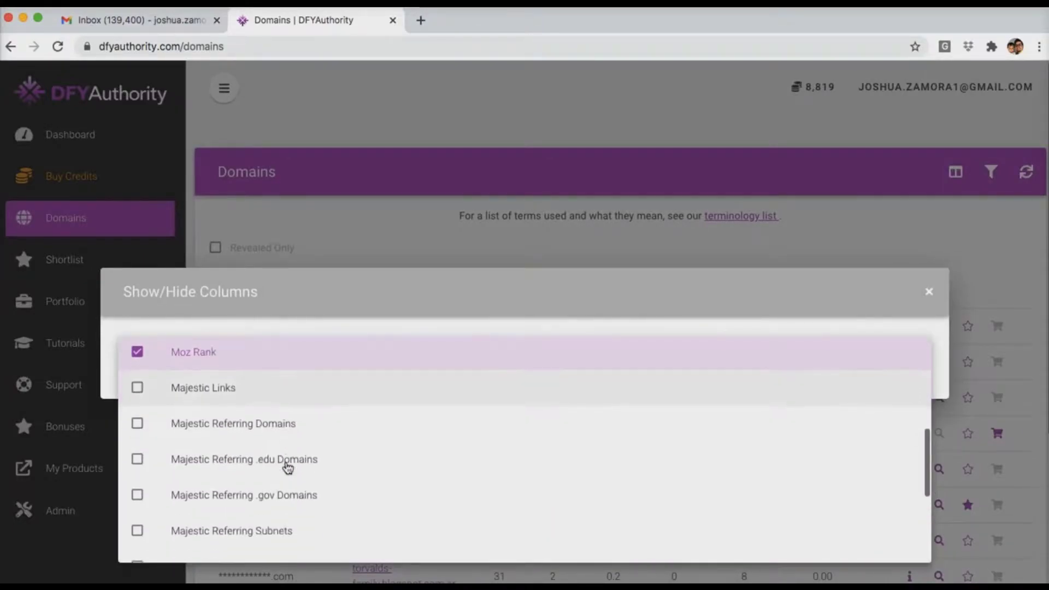
pyautogui.scroll(2, 288, 467)
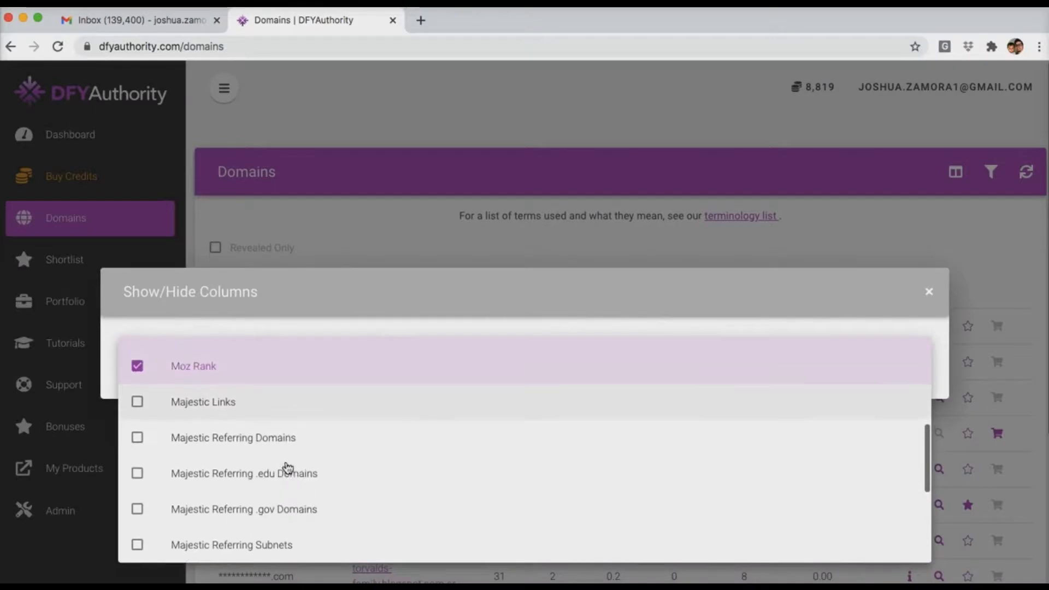
pyautogui.scroll(-1, 288, 467)
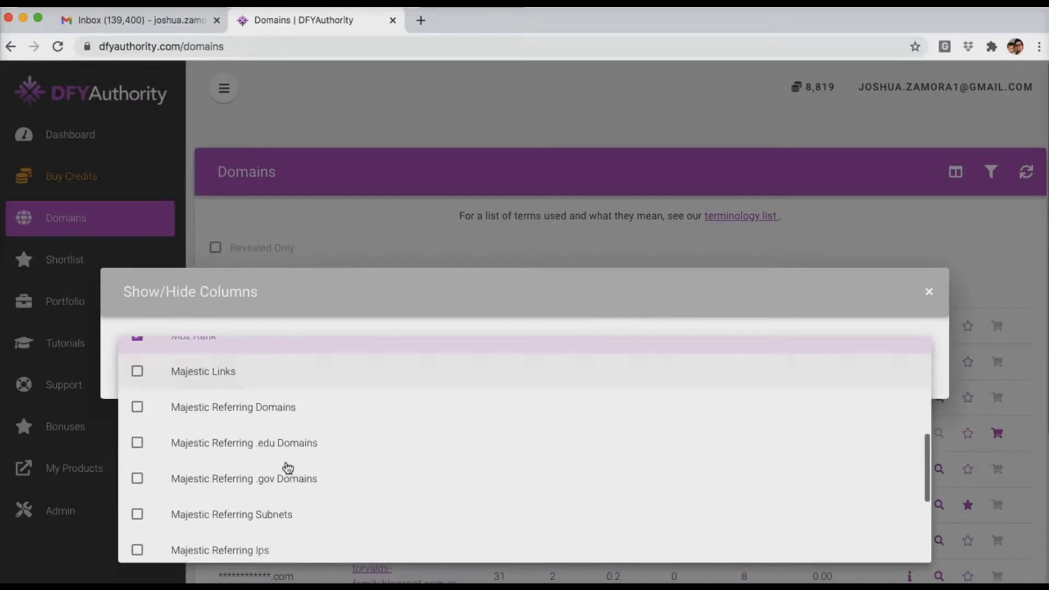
pyautogui.click(415, 208)
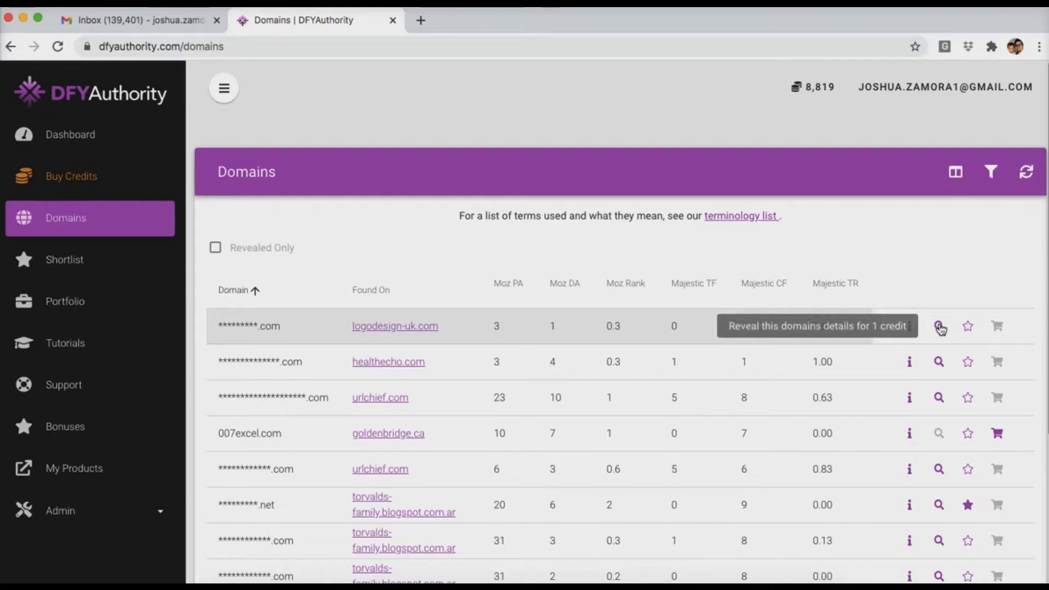
# Reveal the first masked domain, -am-peter.com, for one credit and scroll through the list
pyautogui.click(939, 326)
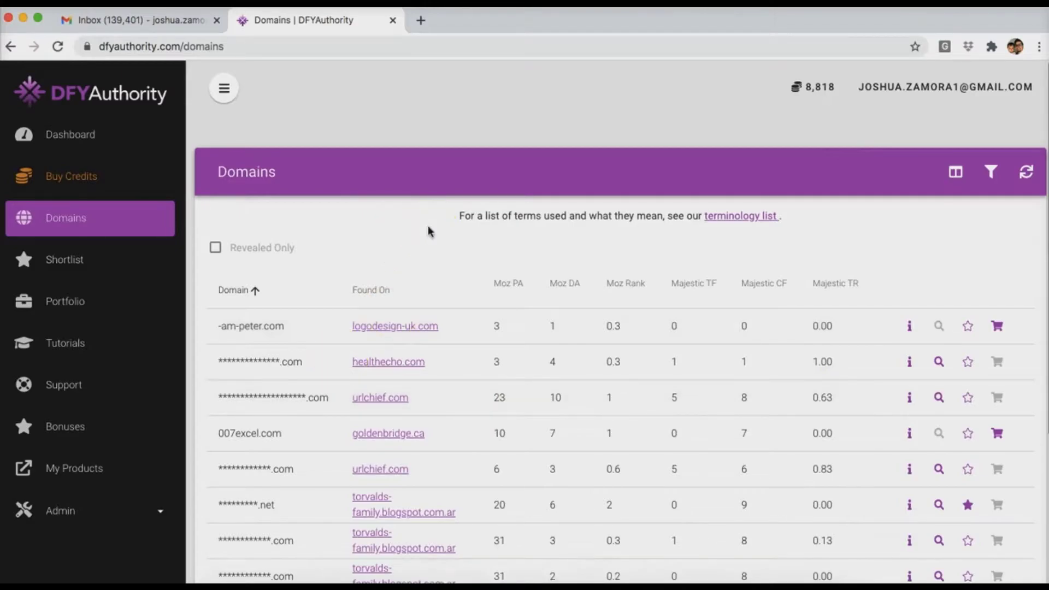
pyautogui.scroll(-3, 429, 232)
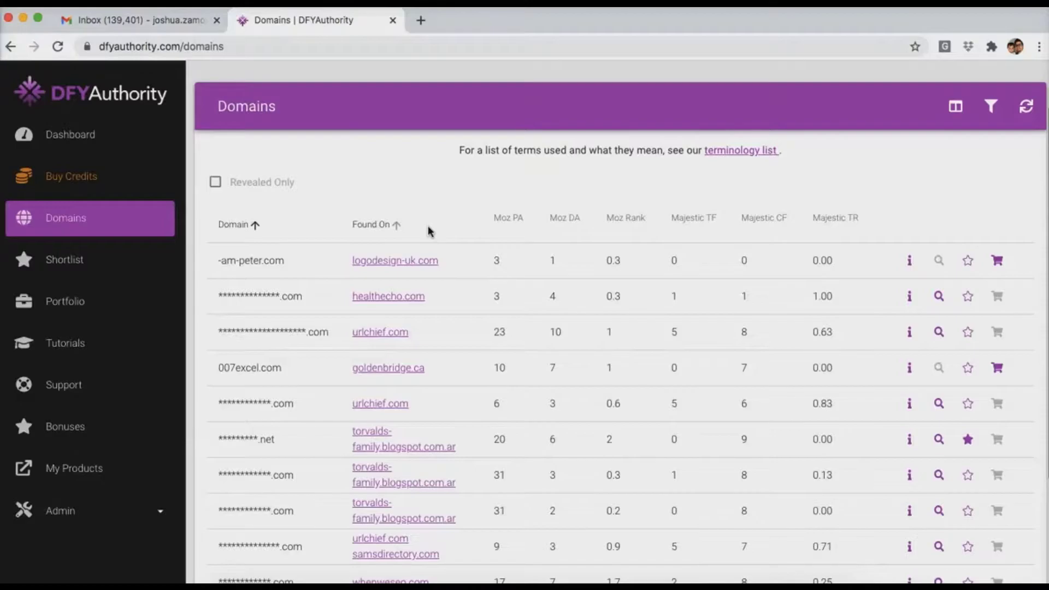
pyautogui.scroll(-3, 429, 231)
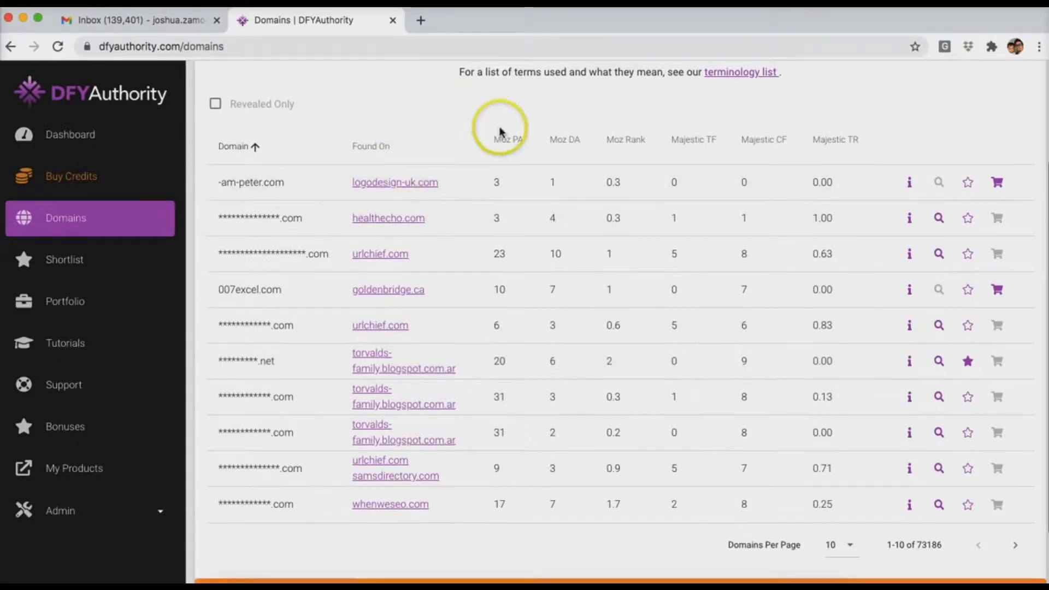
pyautogui.scroll(2, 504, 122)
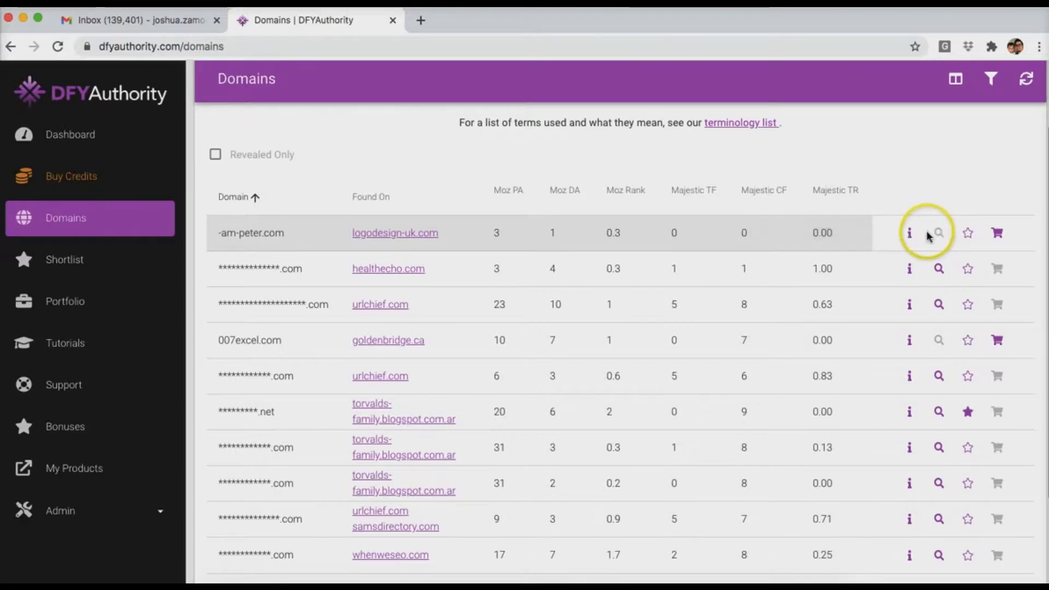
pyautogui.click(911, 237)
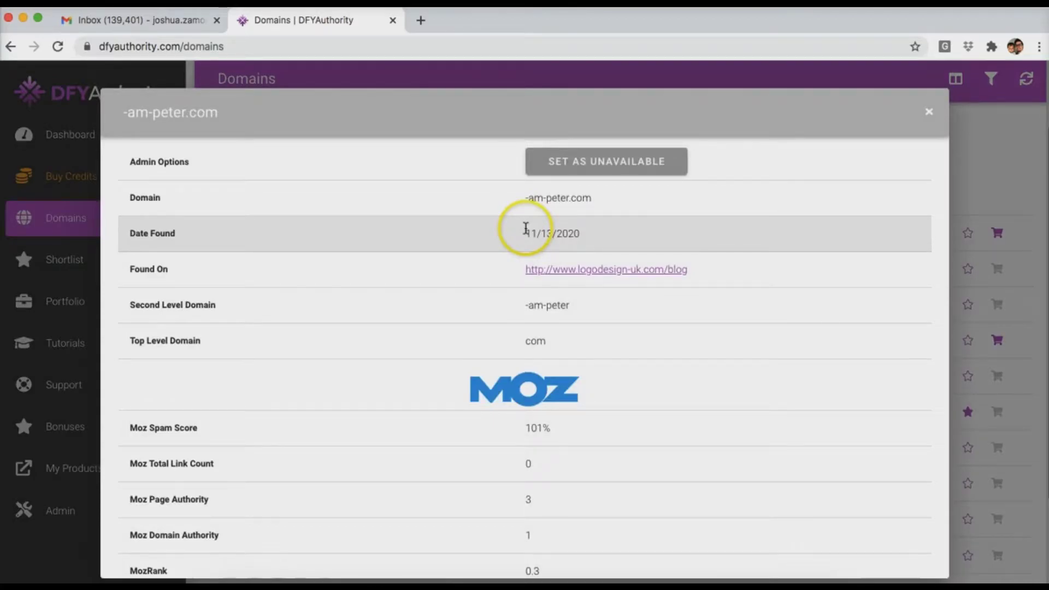
pyautogui.scroll(-15, 559, 304)
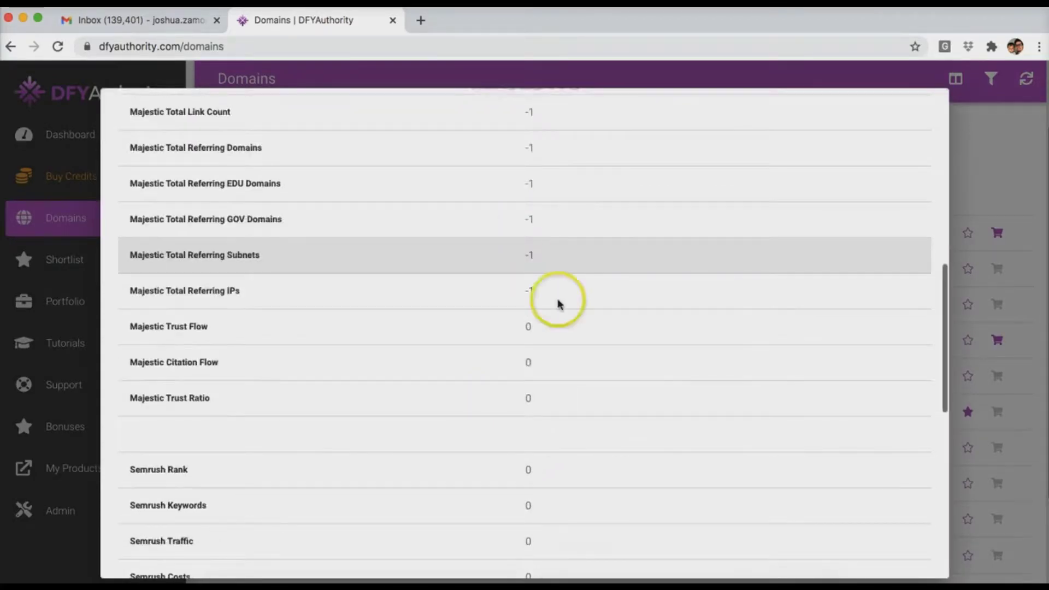
pyautogui.scroll(15, 555, 293)
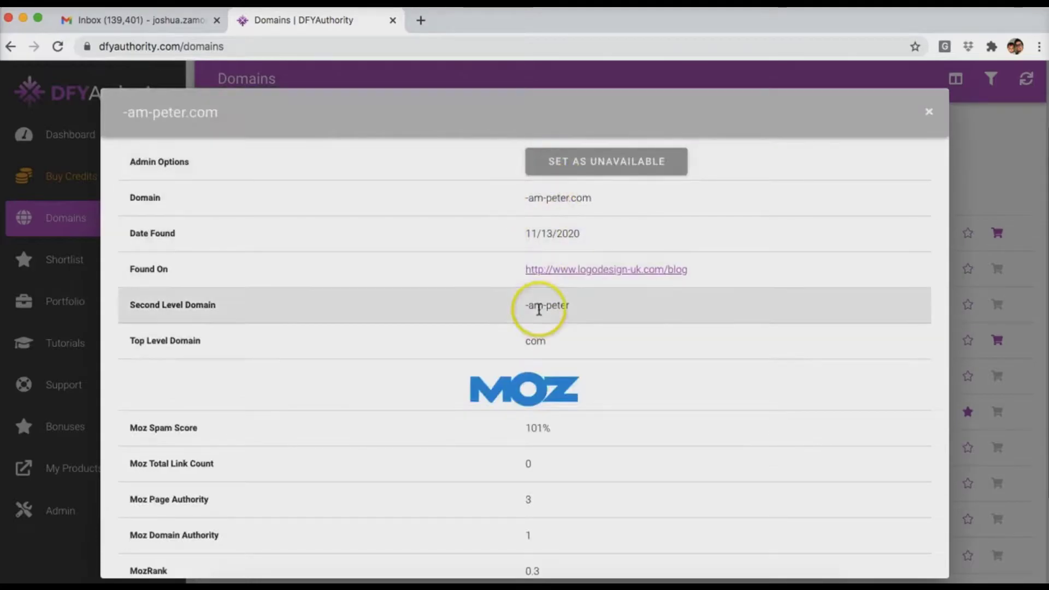
pyautogui.scroll(-3, 538, 309)
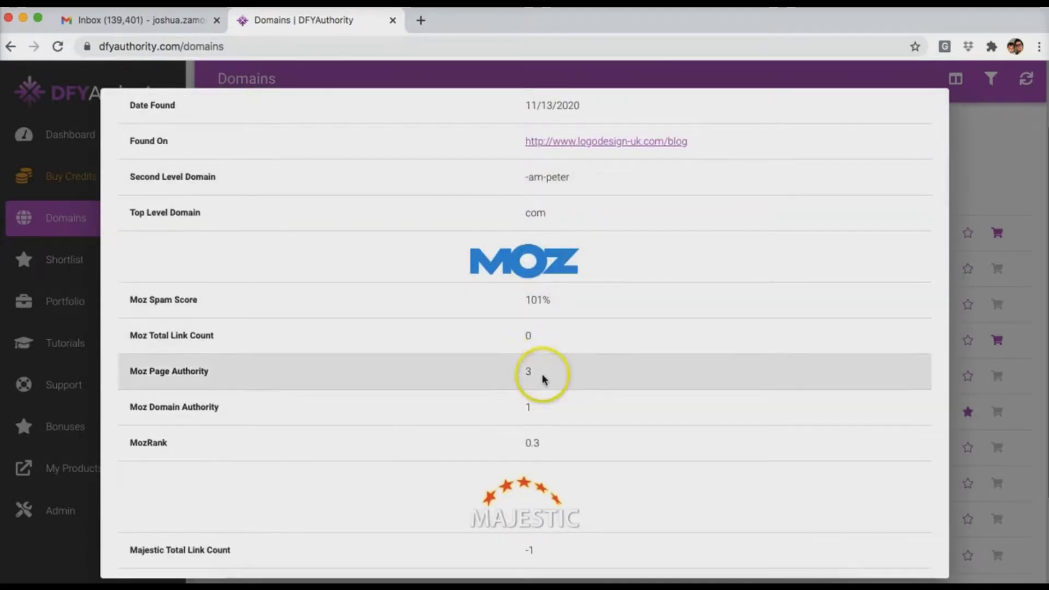
pyautogui.scroll(-5, 544, 378)
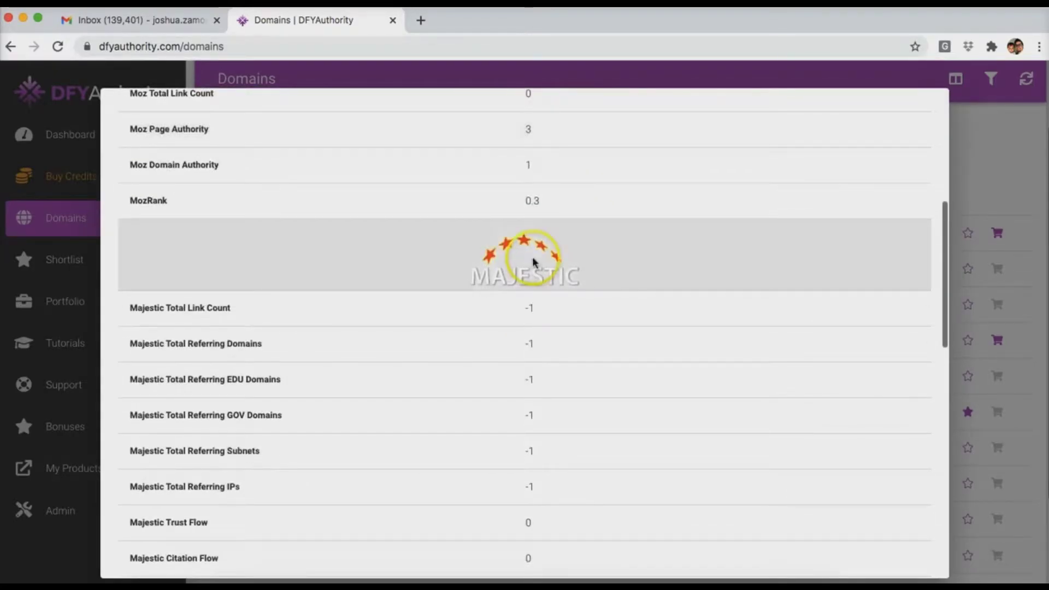
pyautogui.scroll(-10, 539, 317)
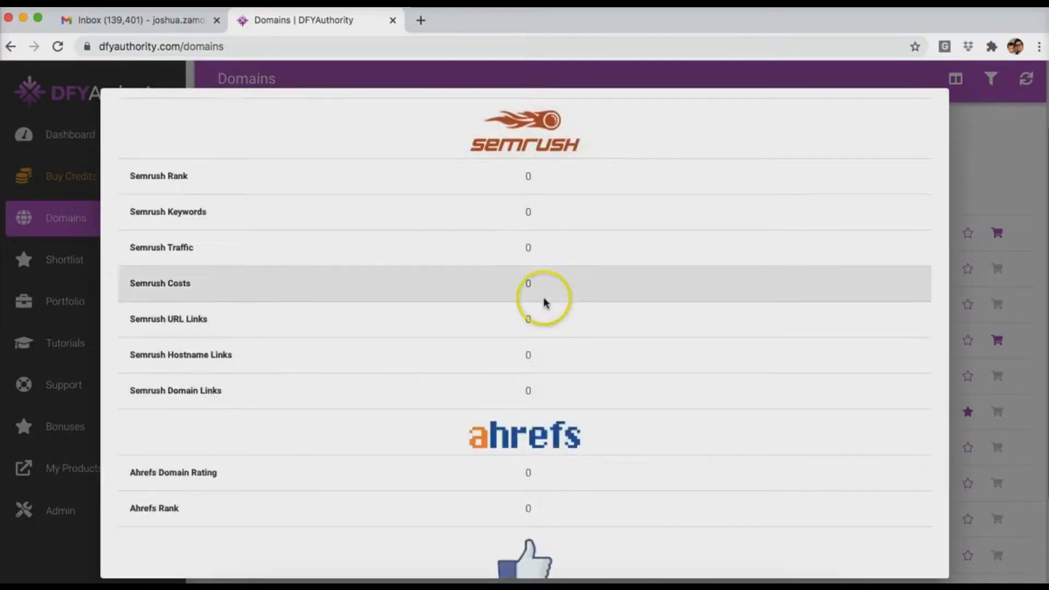
pyautogui.scroll(-3, 541, 333)
pyautogui.scroll(-2, 534, 331)
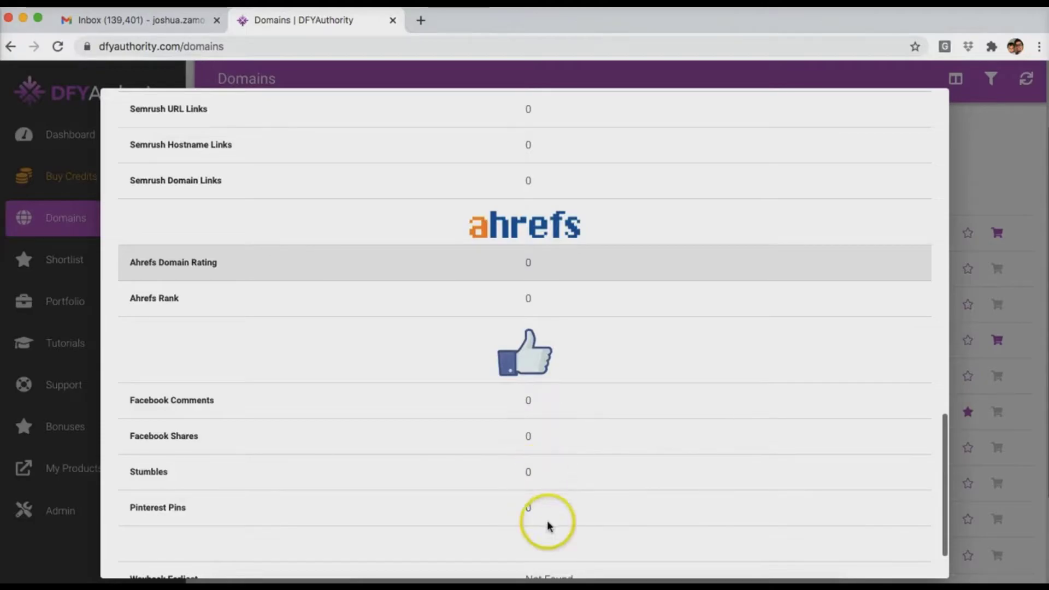
pyautogui.scroll(10, 660, 338)
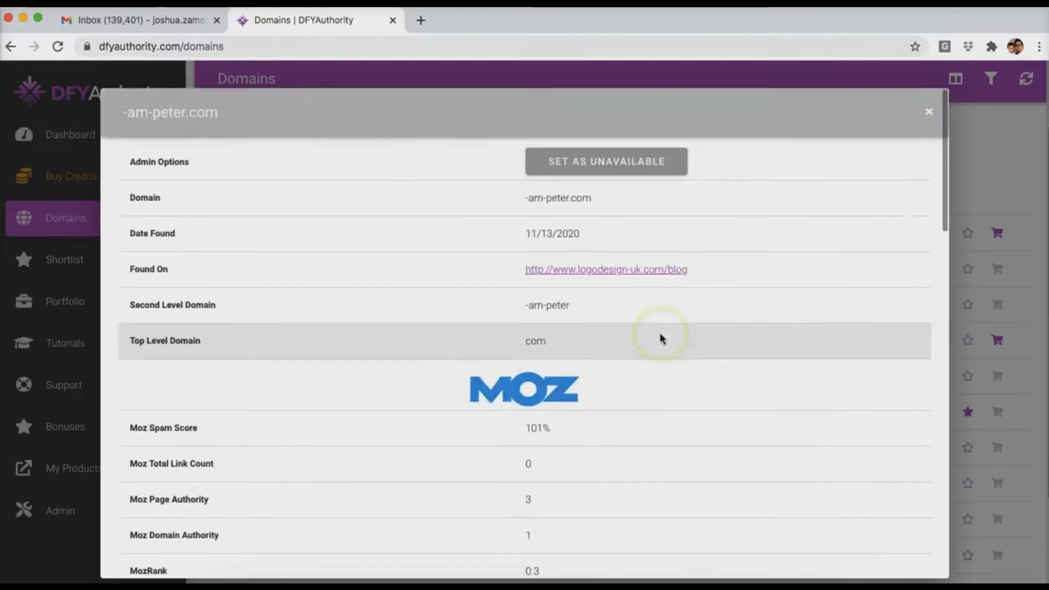
pyautogui.click(930, 112)
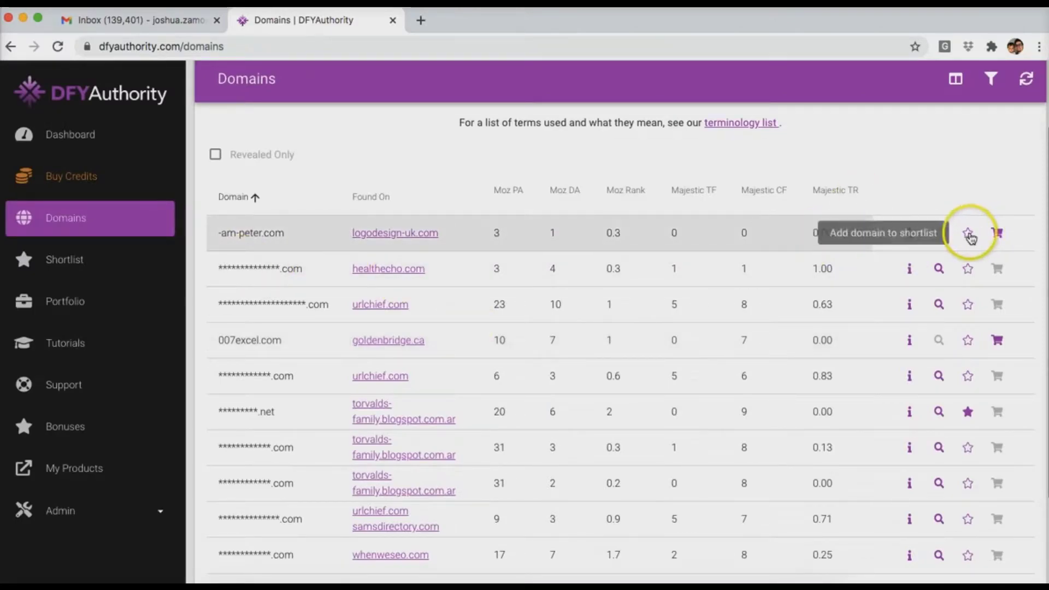
# Star -am-peter.com into the shortlist and open its secureserver.net registration page
pyautogui.click(969, 235)
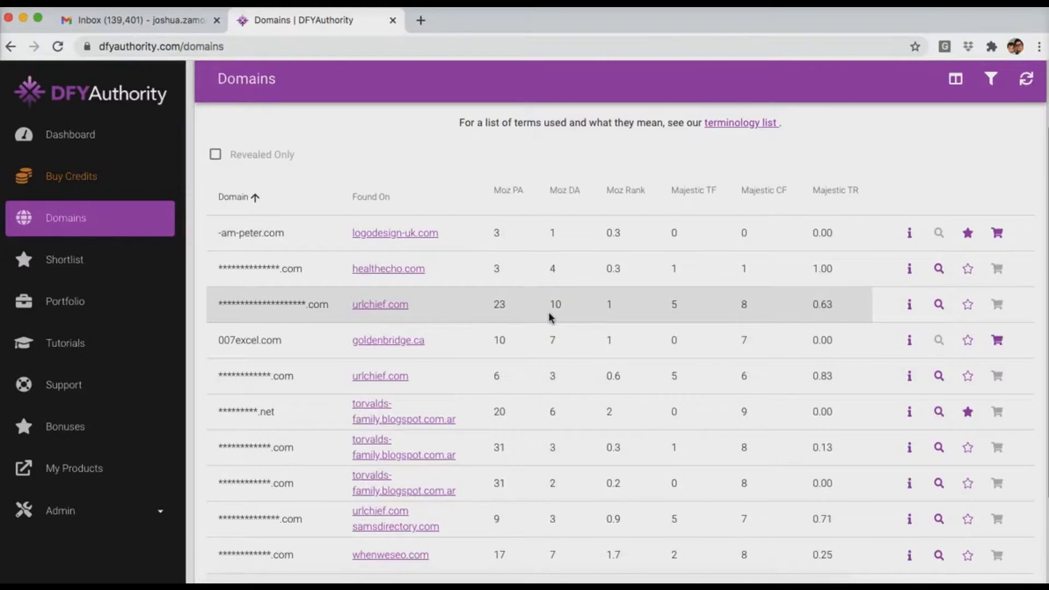
pyautogui.click(998, 234)
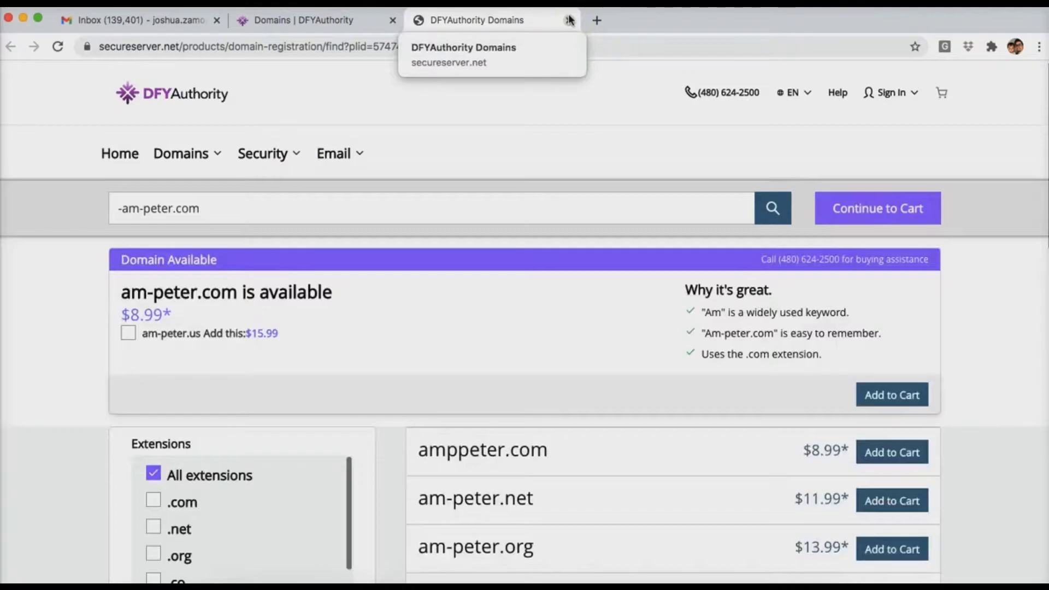
# Close the secureserver.net registration tab to get back to the Domains list
pyautogui.click(542, 46)
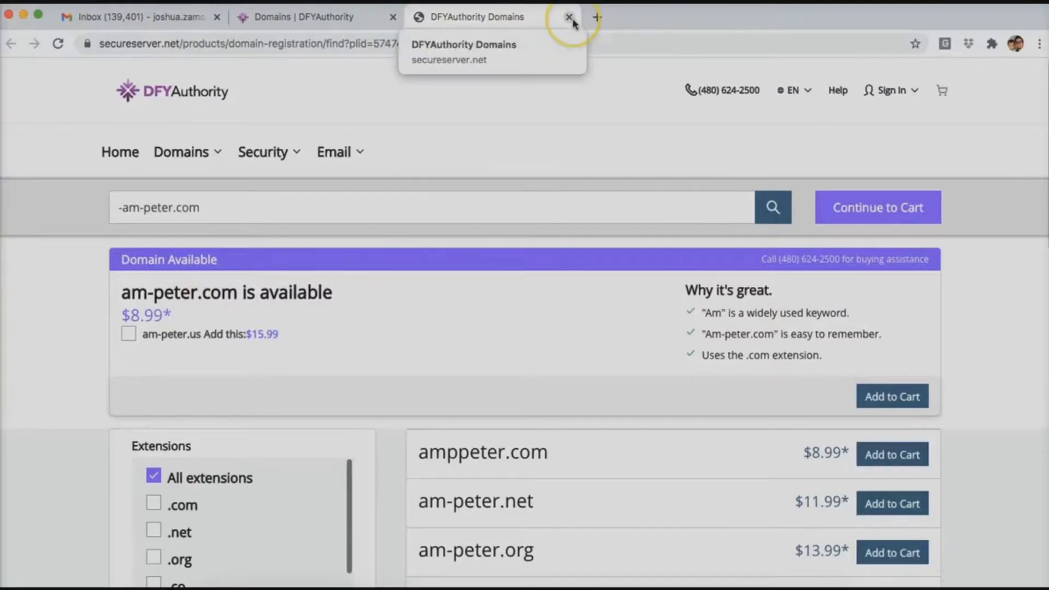
pyautogui.click(570, 18)
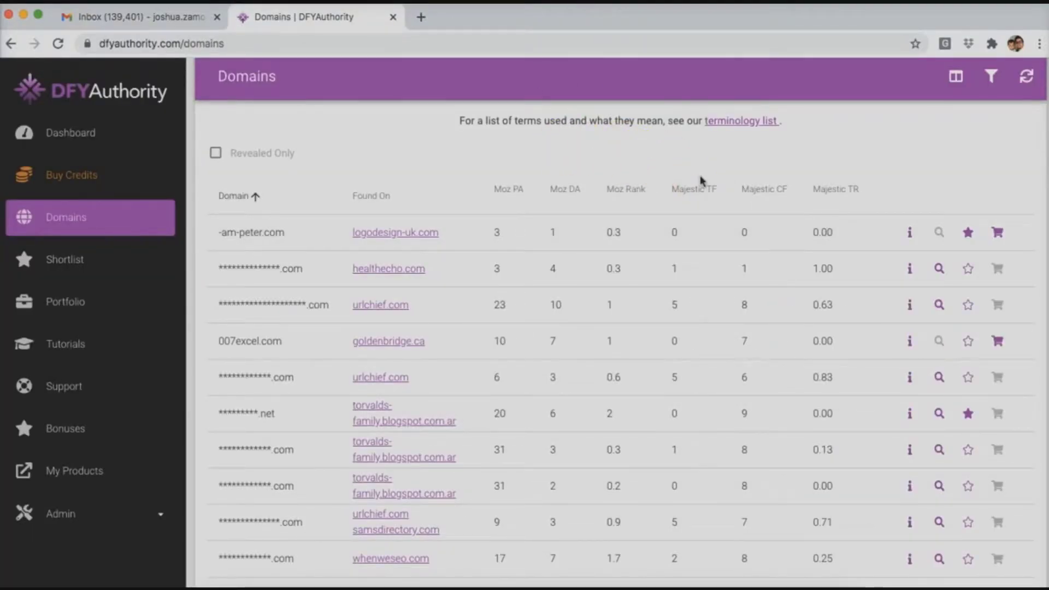
pyautogui.scroll(-5, 613, 274)
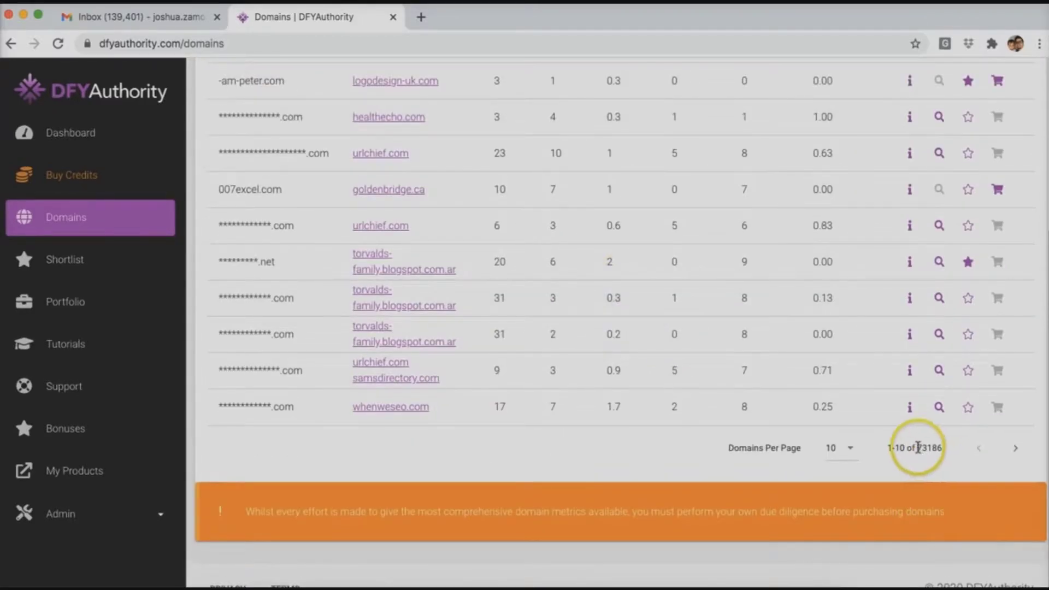
pyautogui.doubleClick(930, 448)
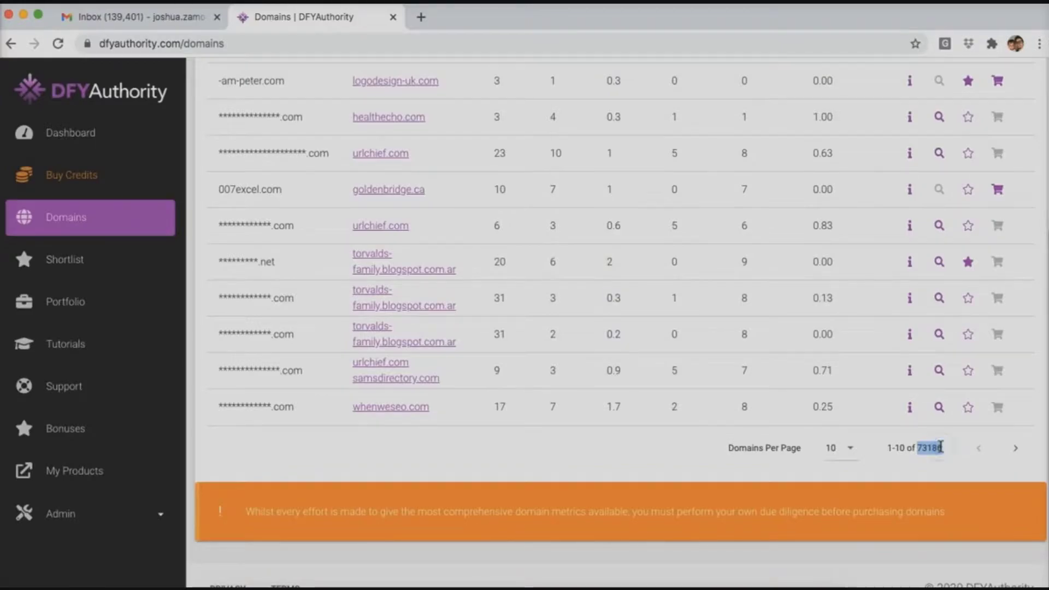
pyautogui.click(940, 447)
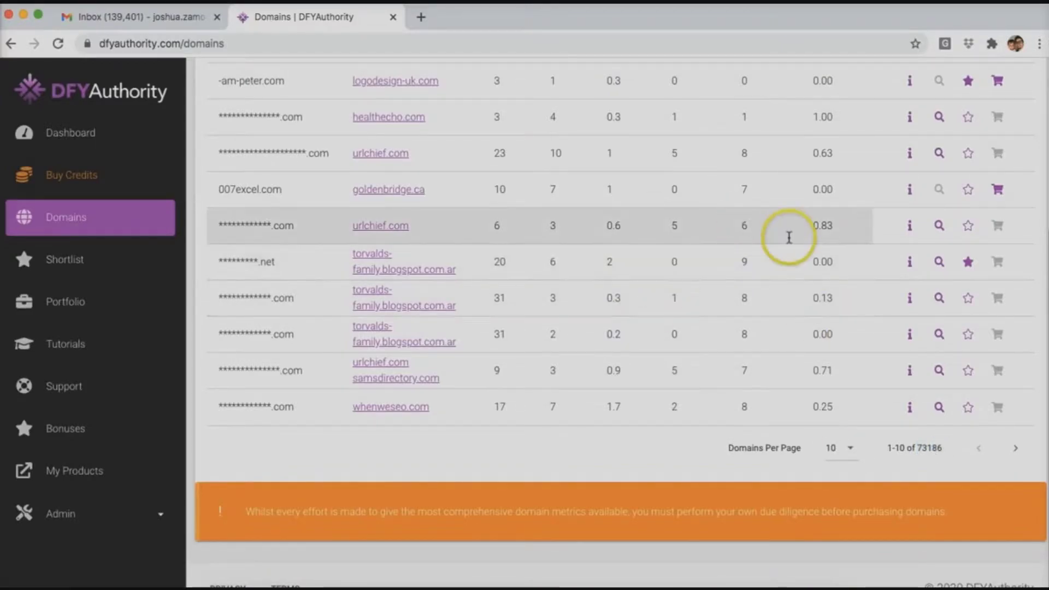
pyautogui.scroll(3, 650, 273)
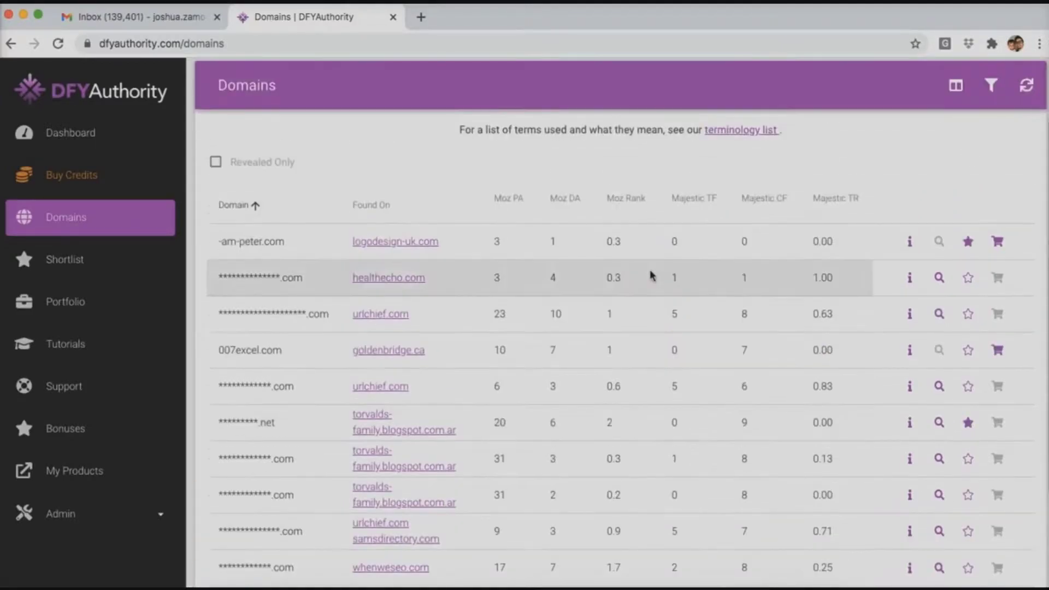
pyautogui.scroll(-2, 650, 276)
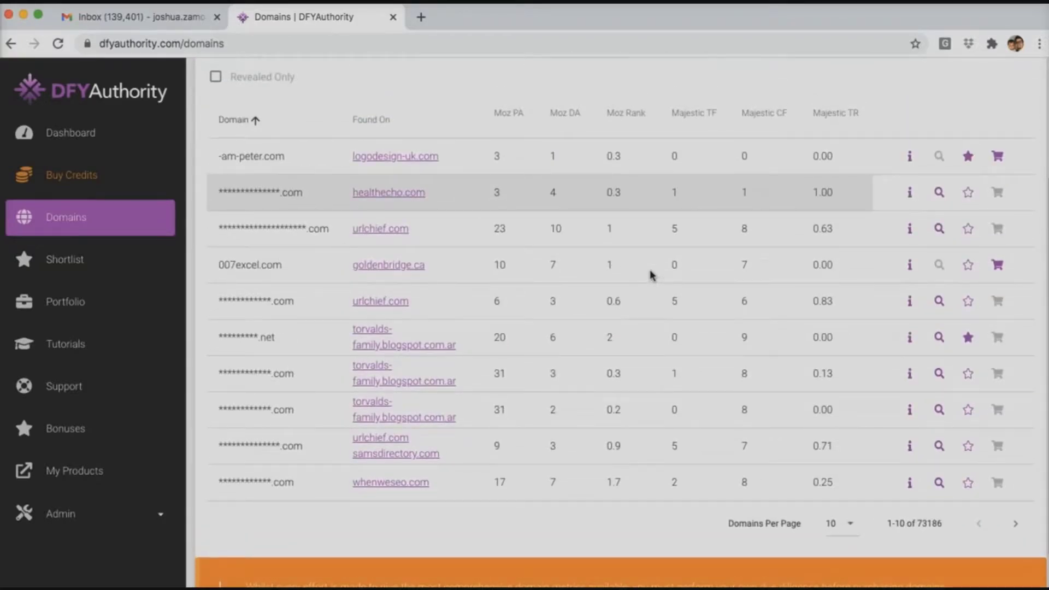
pyautogui.scroll(3, 468, 306)
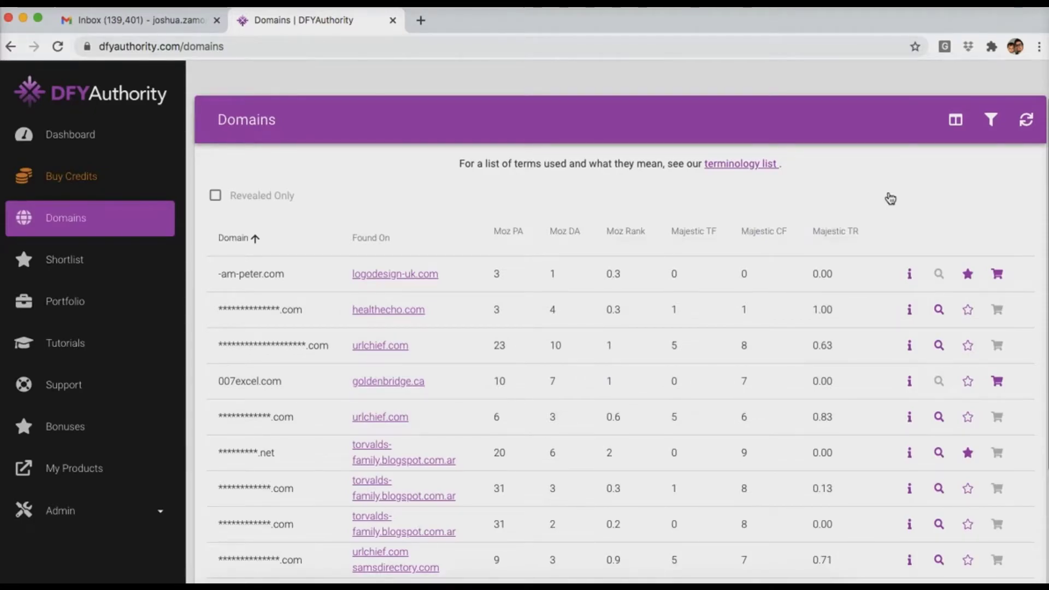
# Open the terminology list and expand, then collapse, the Top Level Domain (TLD) definition
pyautogui.click(757, 165)
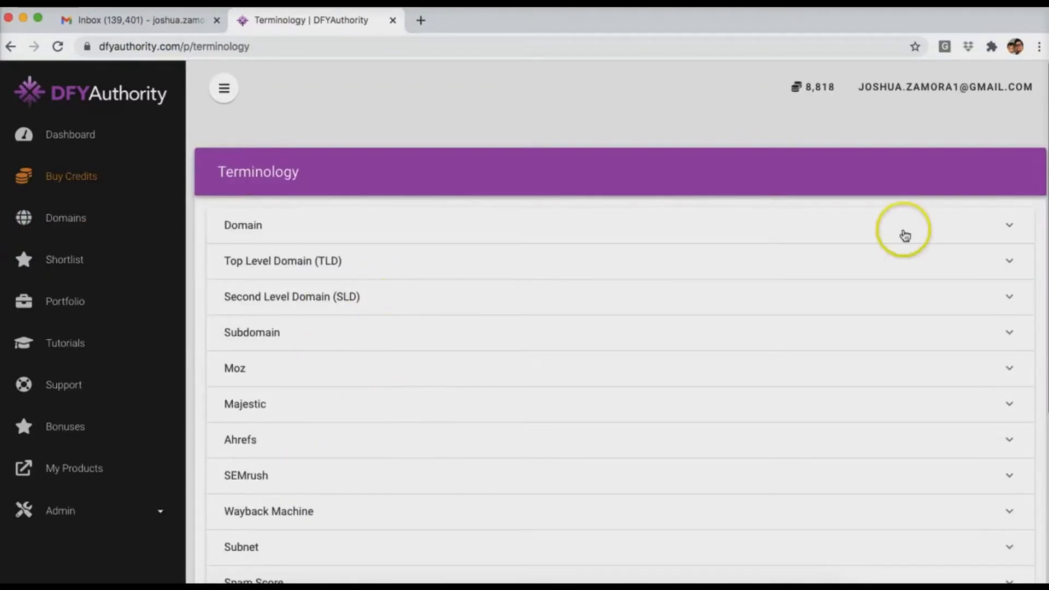
pyautogui.click(1003, 265)
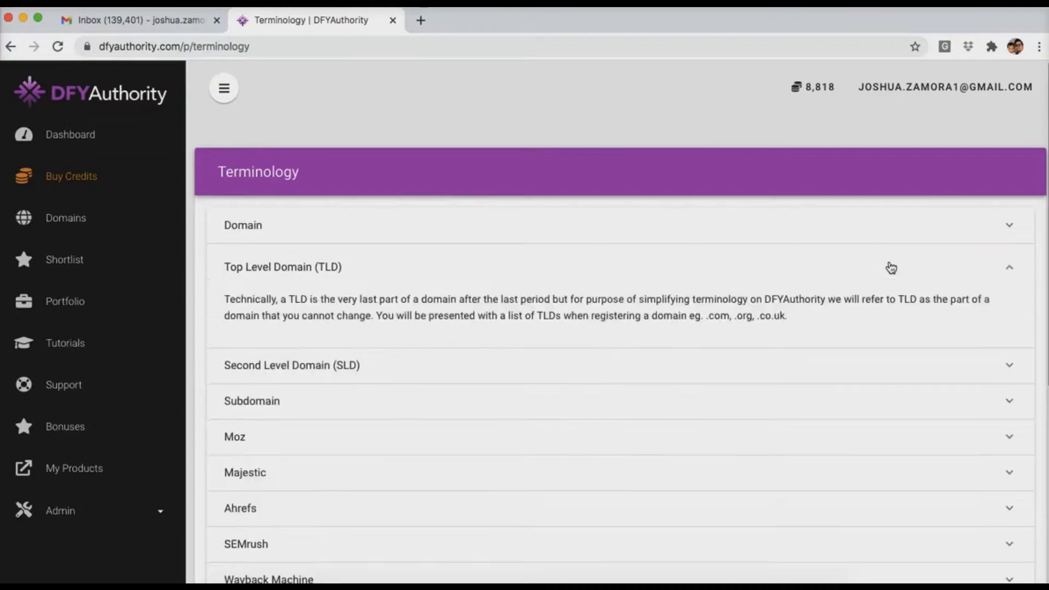
pyautogui.scroll(-3, 305, 345)
pyautogui.scroll(-3, 306, 348)
pyautogui.scroll(5, 382, 382)
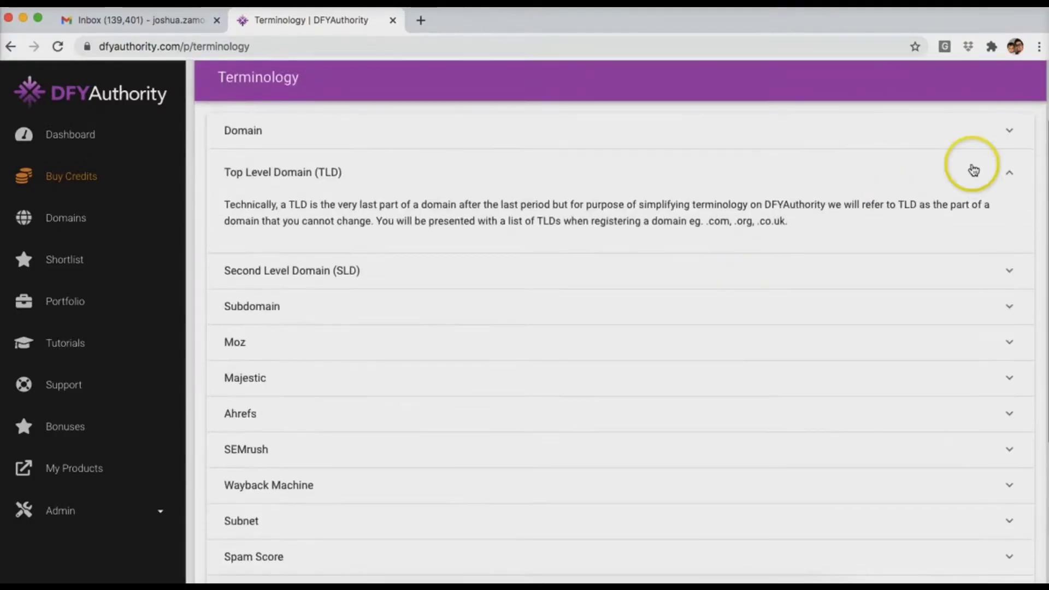
pyautogui.click(1011, 165)
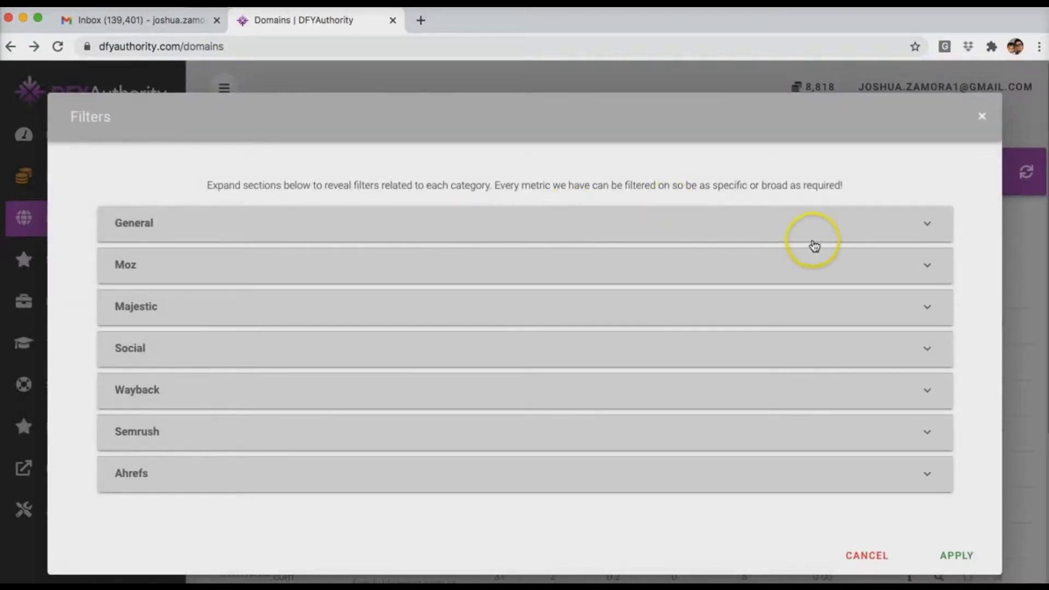
# Expand the General filters and scroll the TLD extension list, keeping COM, NET, ORG and INFO selected
pyautogui.click(934, 218)
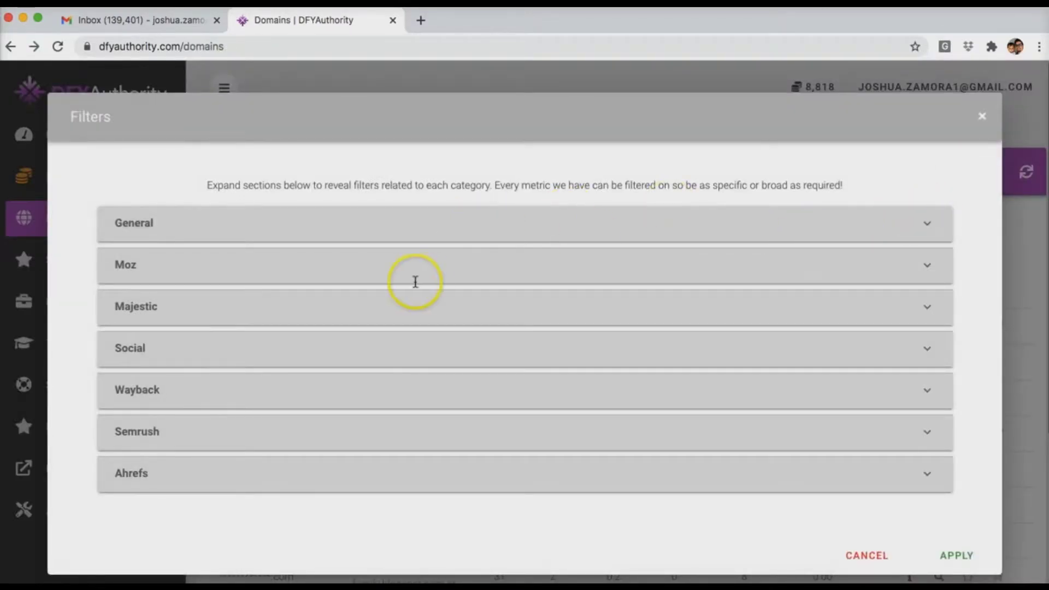
pyautogui.scroll(-2, 186, 289)
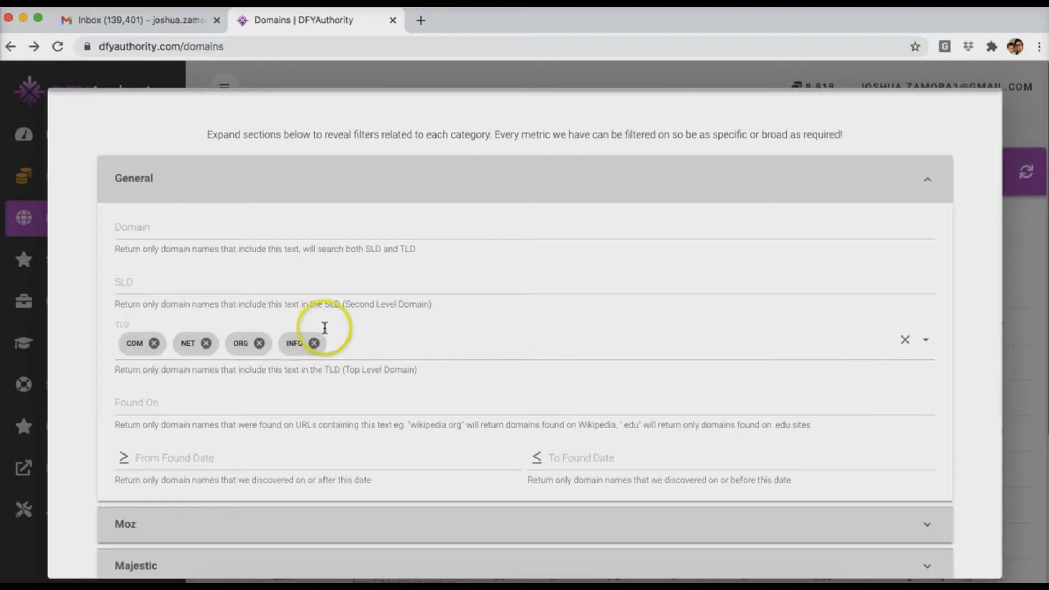
pyautogui.click(347, 343)
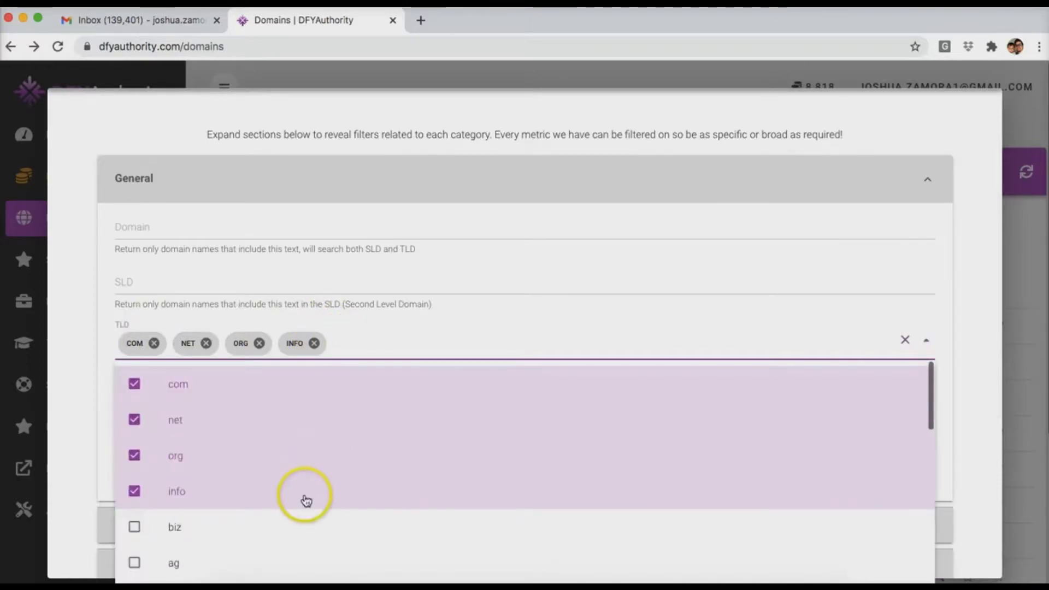
pyautogui.scroll(-2, 442, 333)
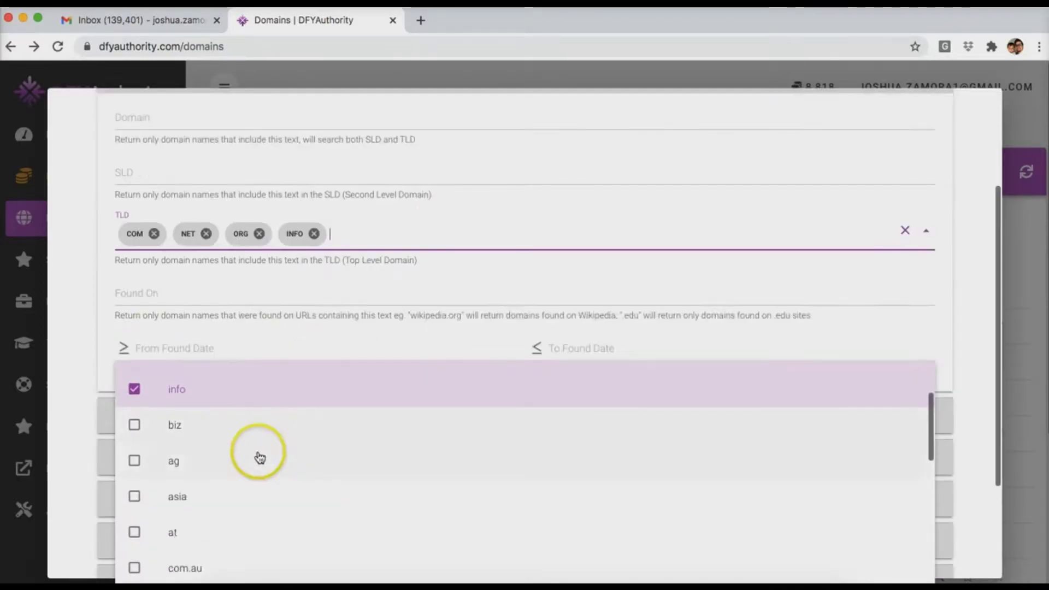
pyautogui.scroll(-5, 256, 457)
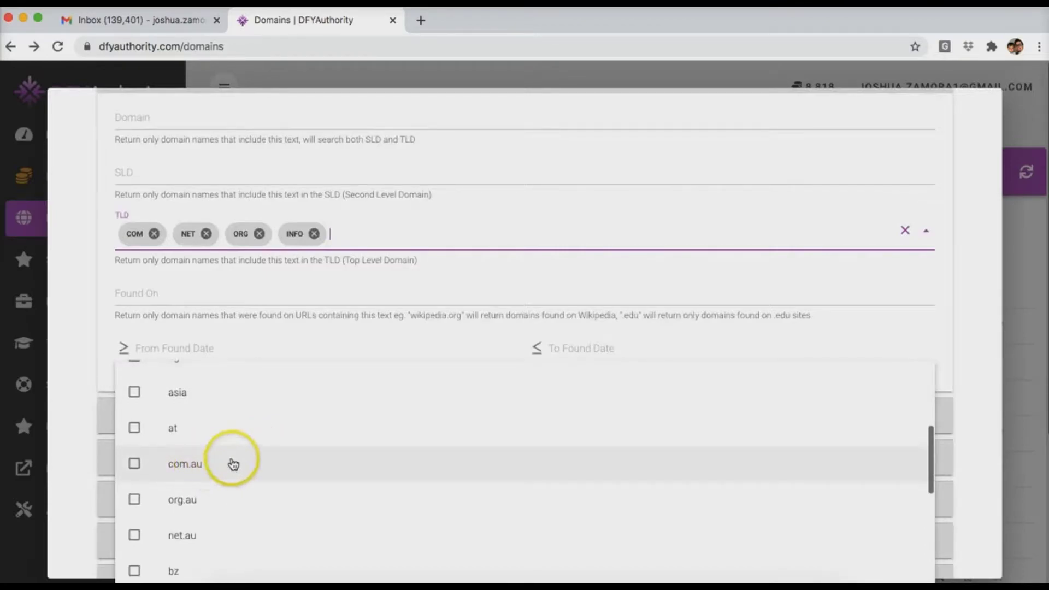
pyautogui.scroll(-3, 184, 469)
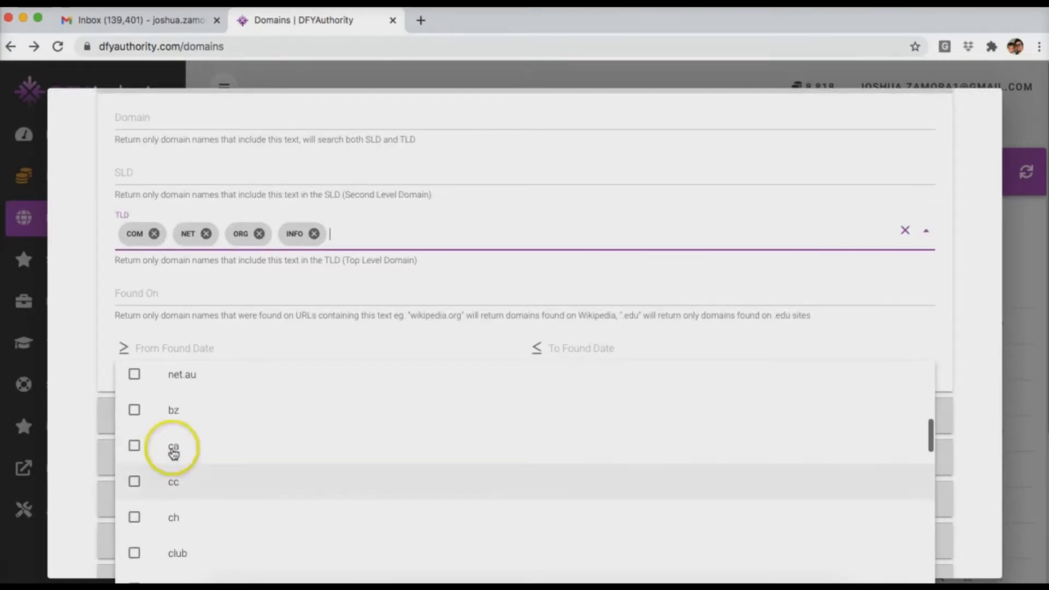
pyautogui.scroll(-5, 229, 488)
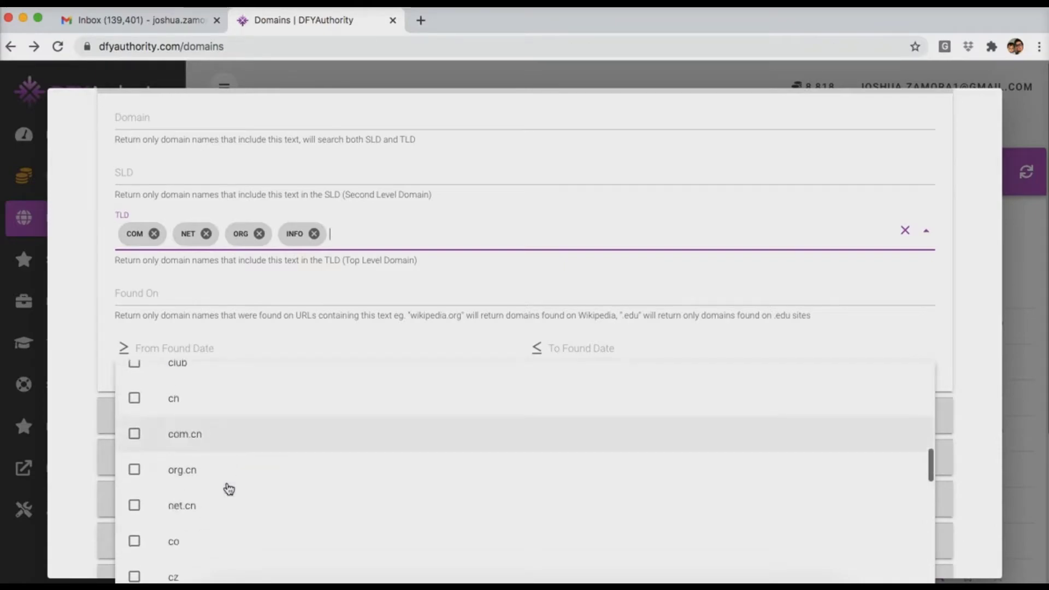
pyautogui.scroll(-1, 229, 488)
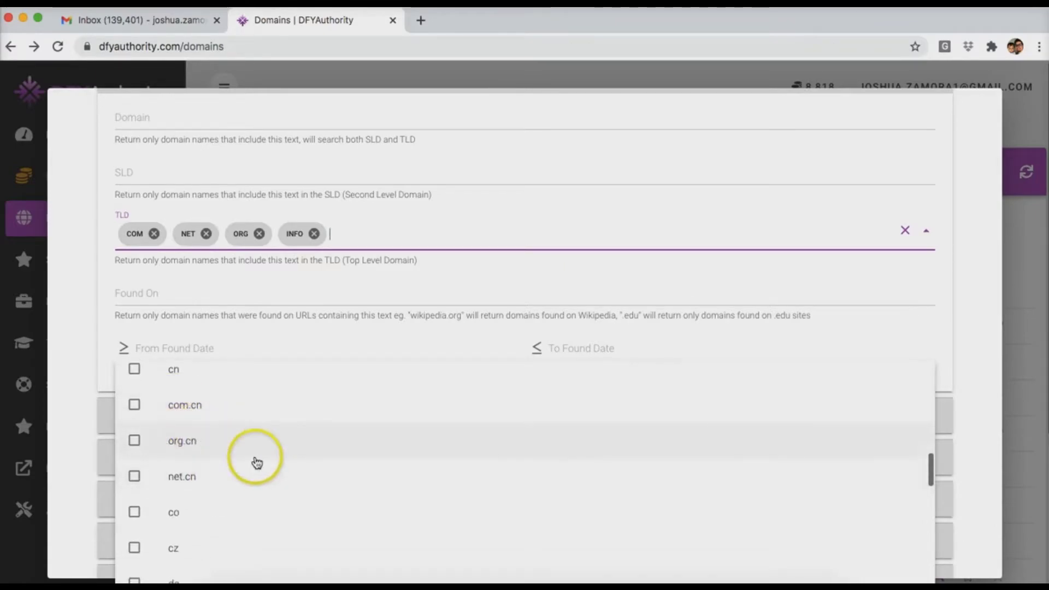
pyautogui.scroll(-2, 256, 462)
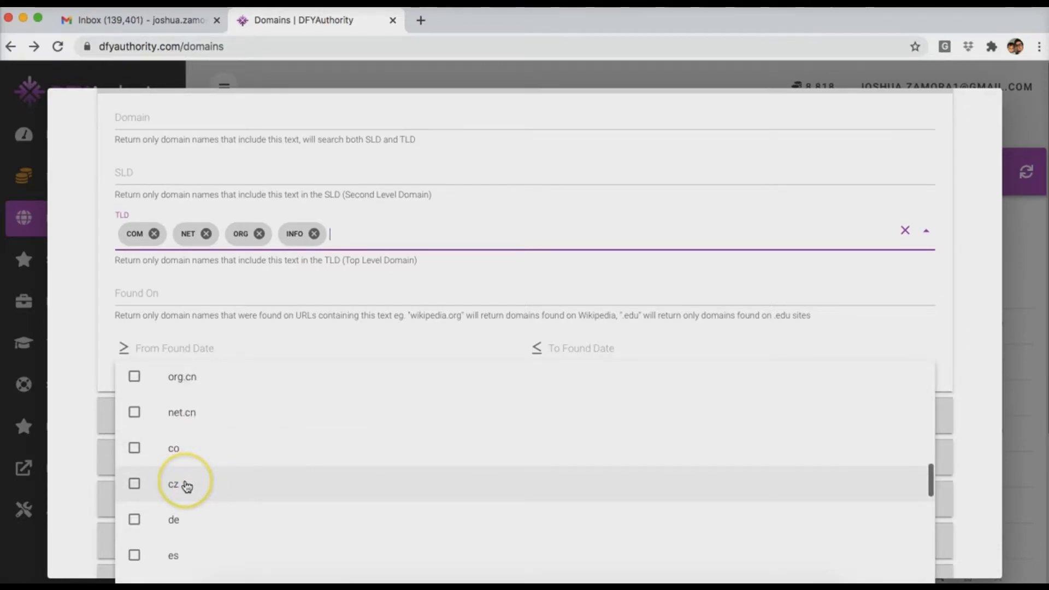
pyautogui.scroll(-2, 188, 487)
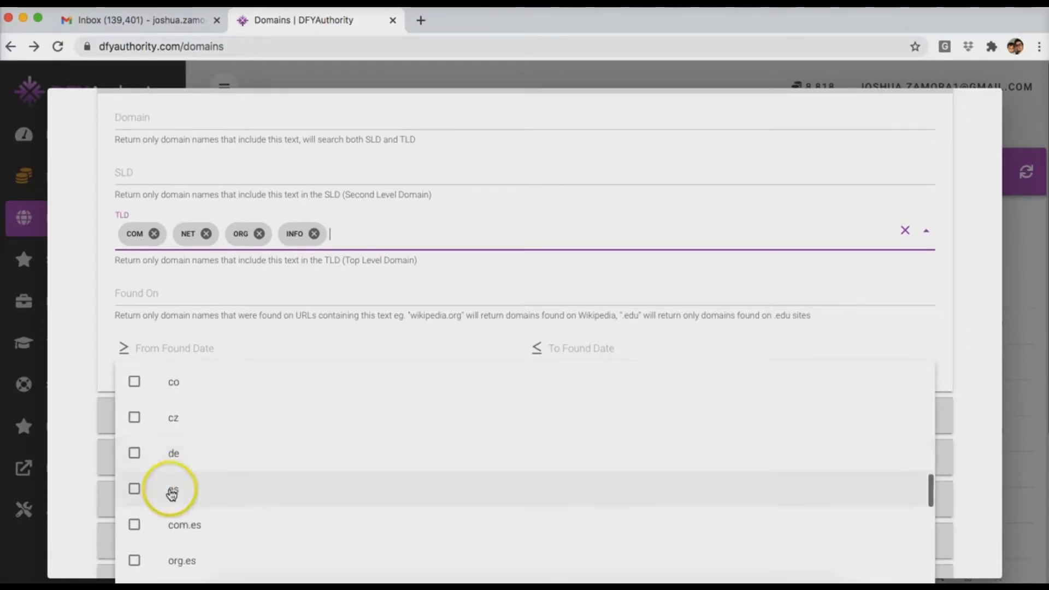
pyautogui.scroll(-4, 252, 491)
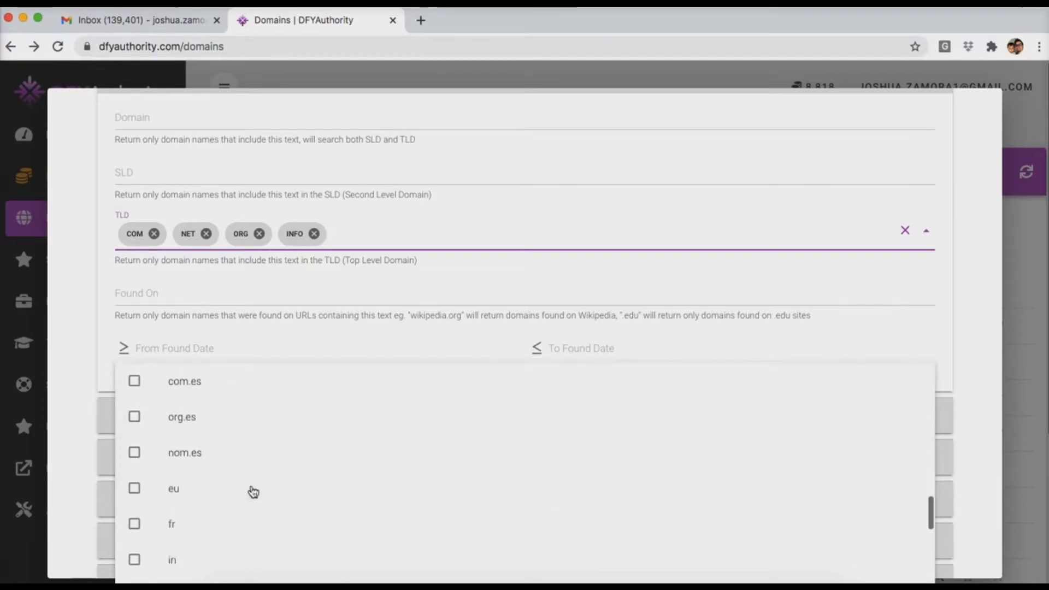
pyautogui.scroll(-2, 252, 491)
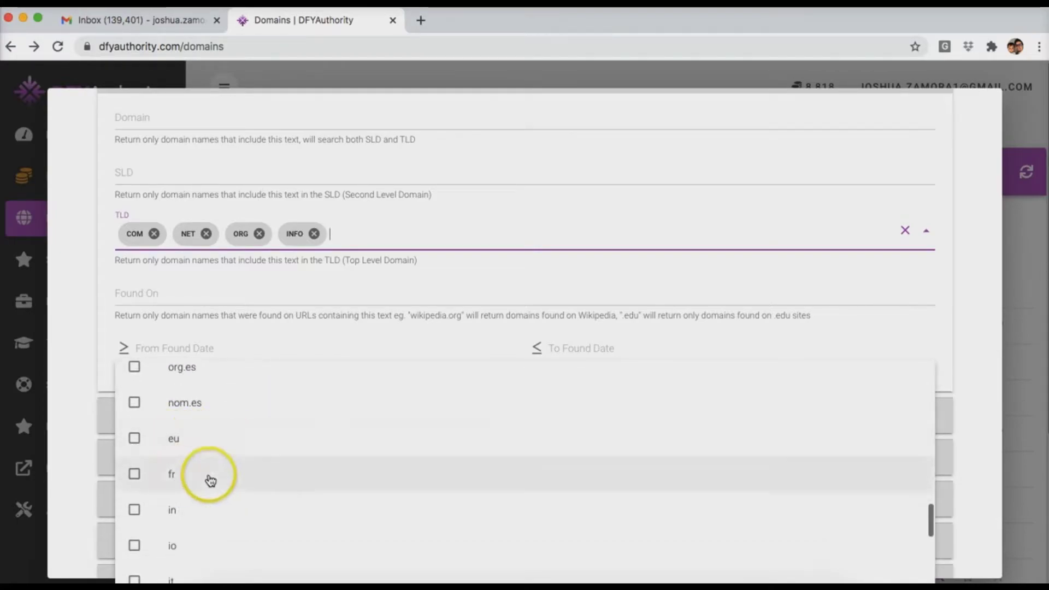
pyautogui.scroll(-2, 232, 500)
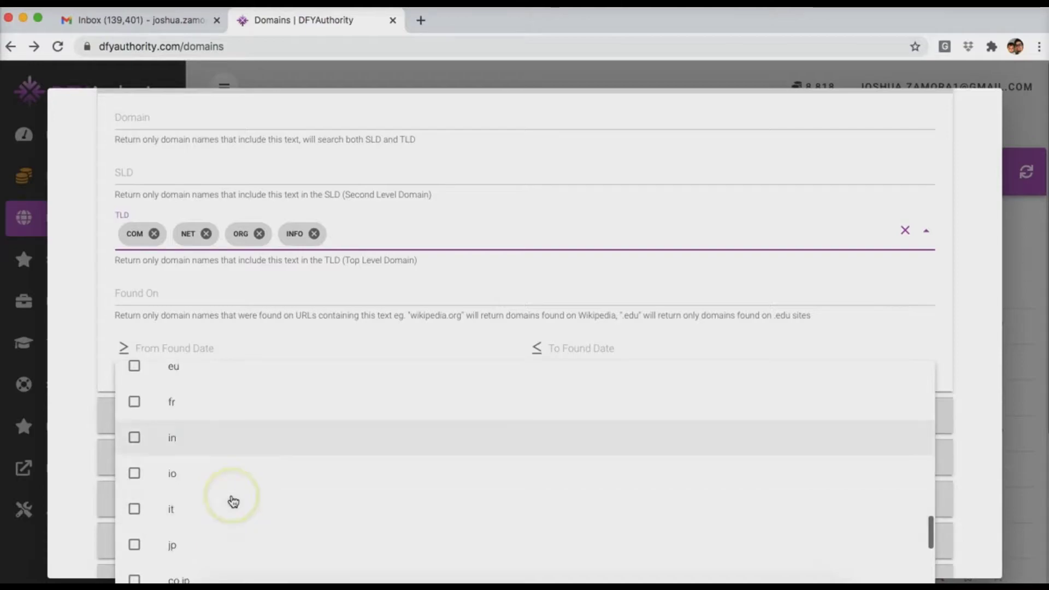
pyautogui.scroll(-2, 233, 502)
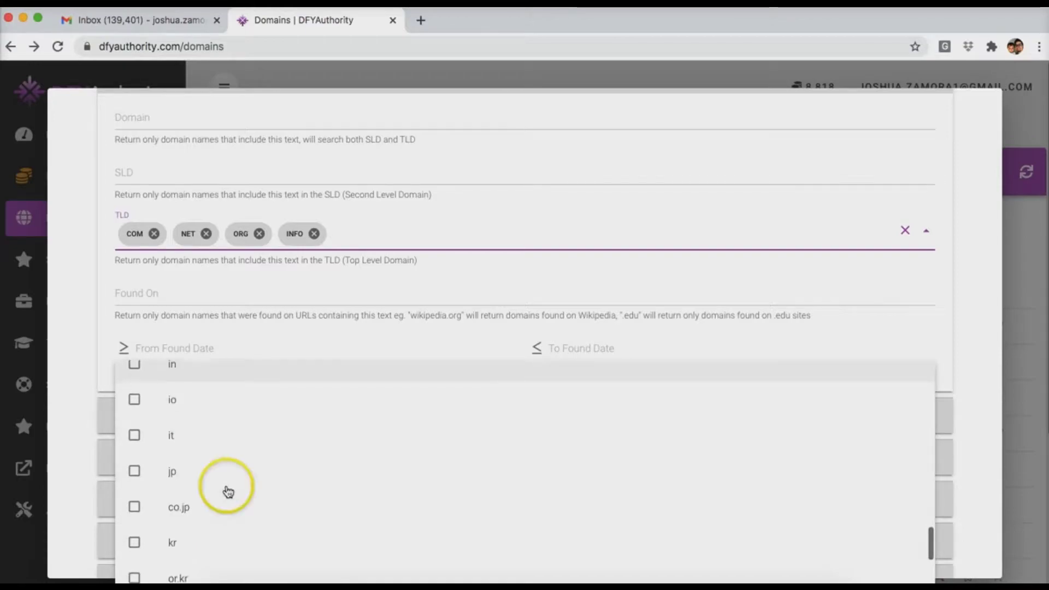
pyautogui.scroll(-5, 305, 437)
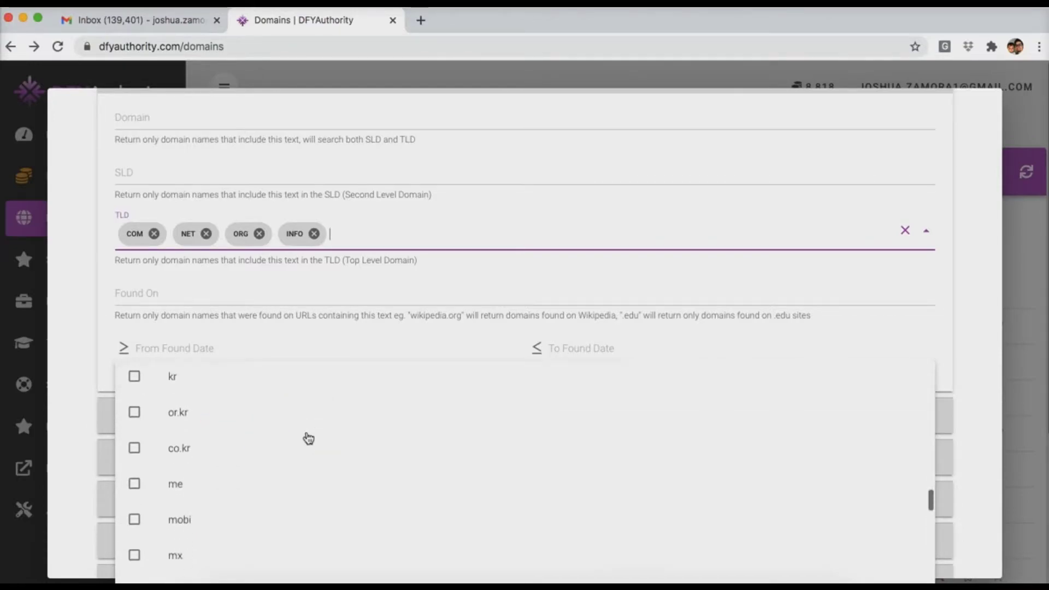
pyautogui.scroll(-1, 309, 438)
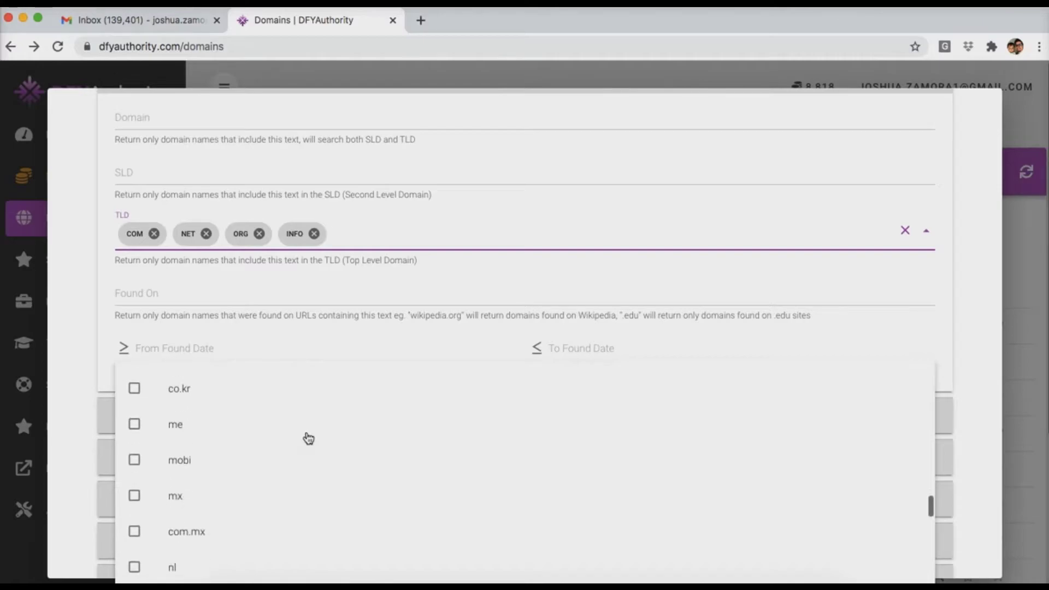
pyautogui.scroll(-1, 308, 437)
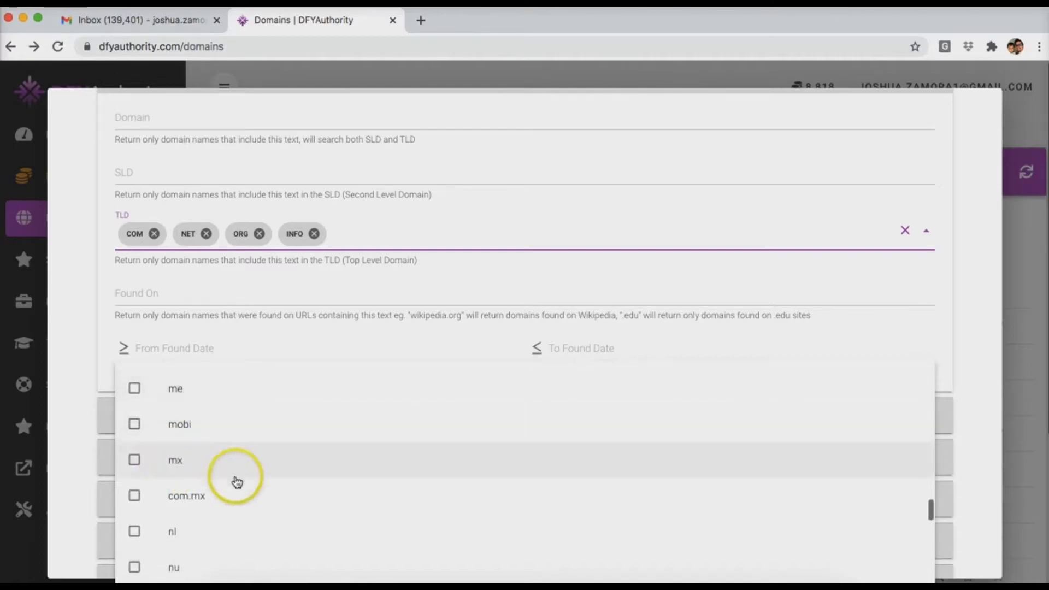
pyautogui.scroll(-12, 282, 488)
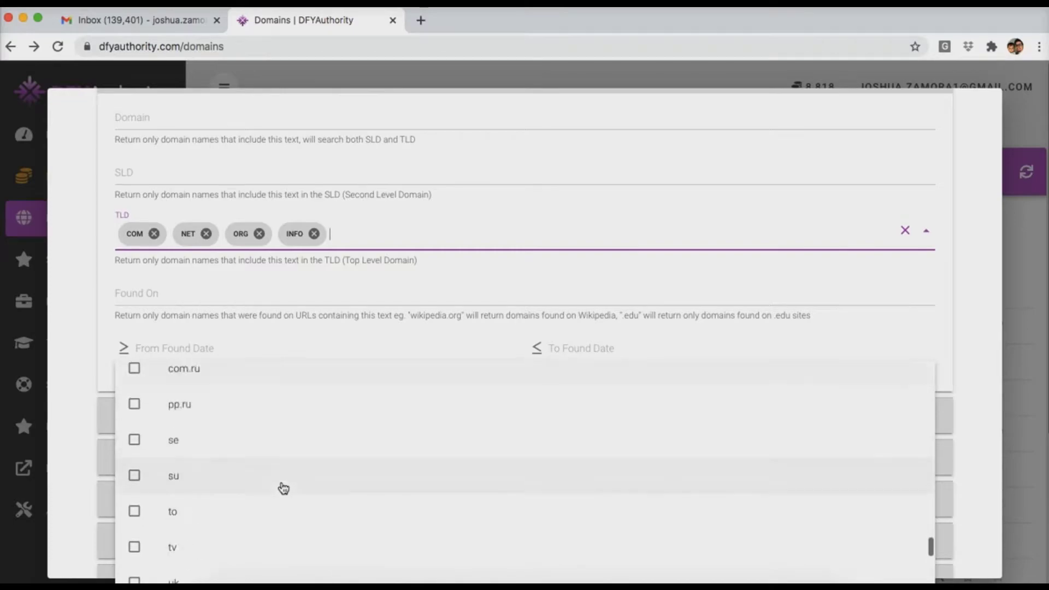
pyautogui.click(77, 312)
# Filter the domains to names containing 'weight'
pyautogui.click(360, 288)
pyautogui.scroll(3, 360, 288)
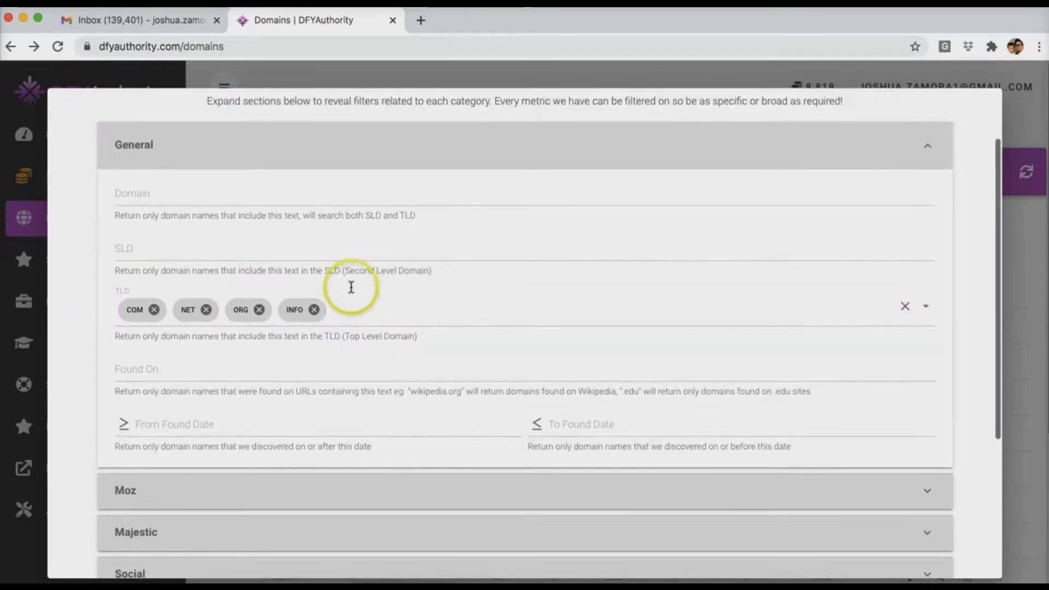
pyautogui.scroll(1, 161, 212)
pyautogui.click(139, 215)
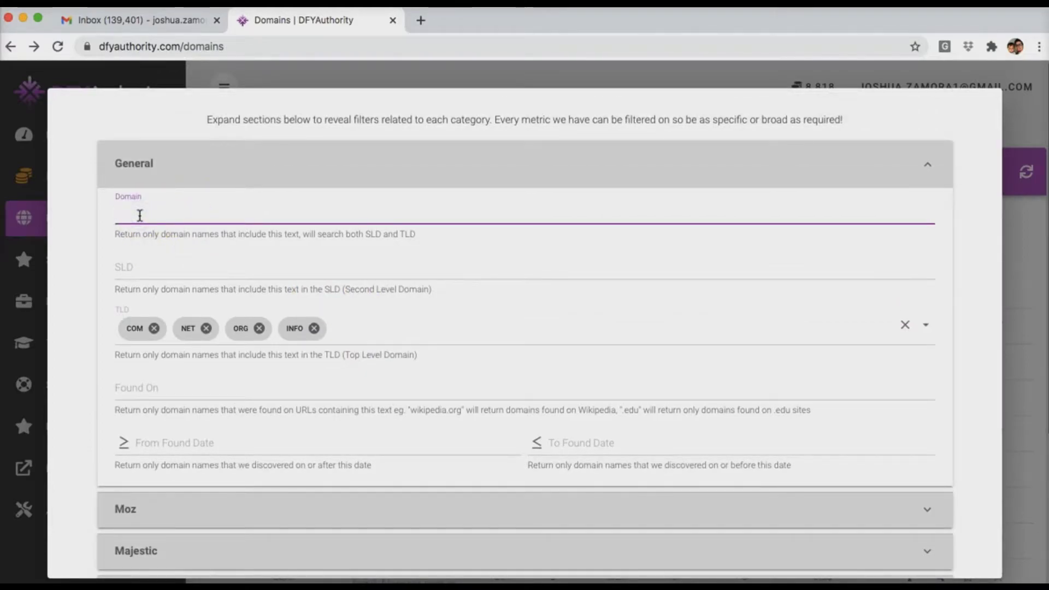
pyautogui.write('weight')
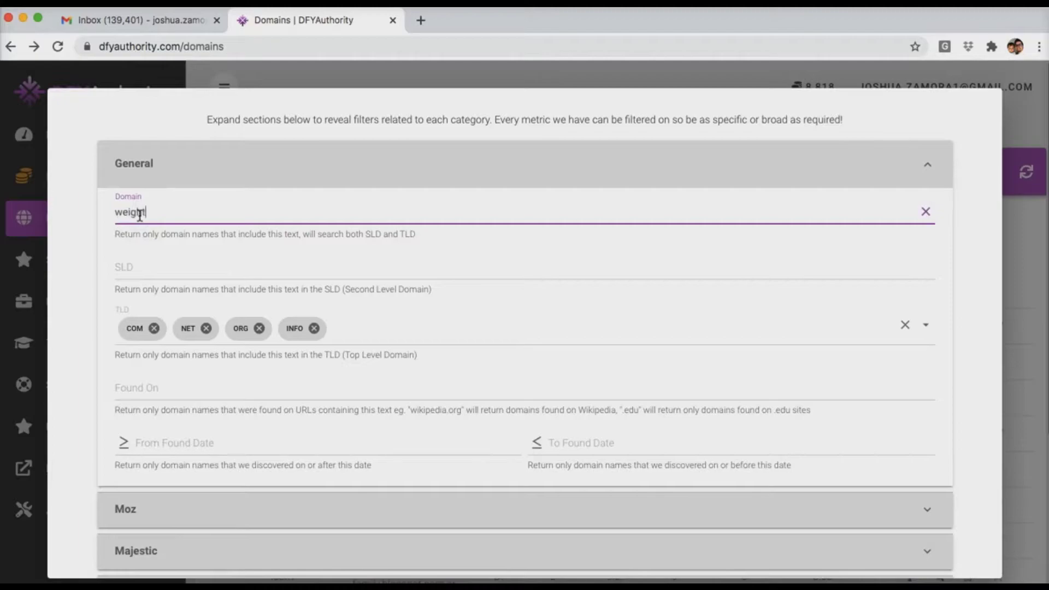
pyautogui.click(92, 242)
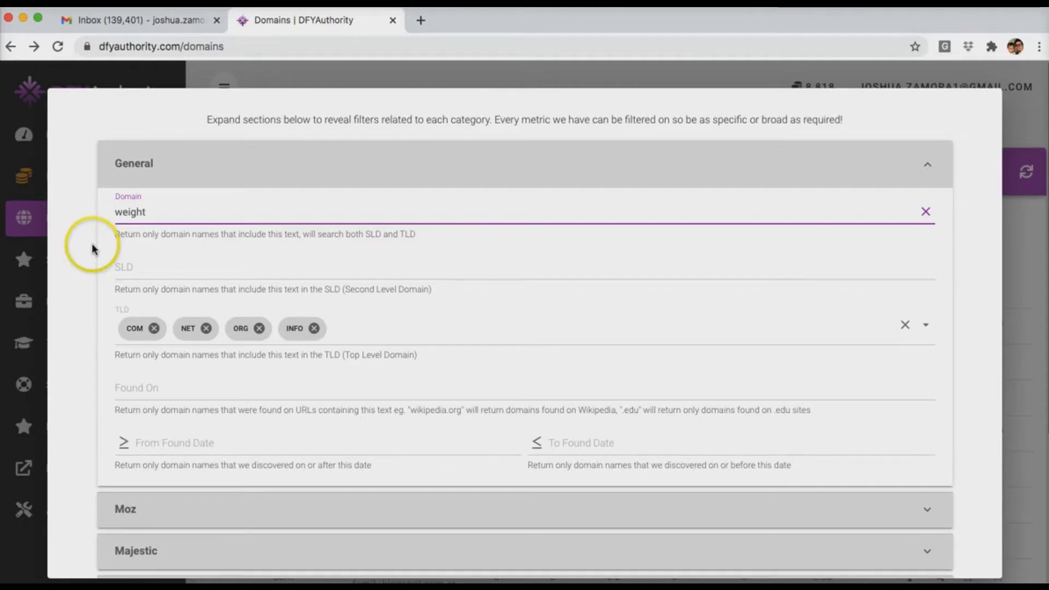
# Reveal the second result's hidden name, 18weightlosstips.com, for 1 credit
pyautogui.scroll(-5, 807, 429)
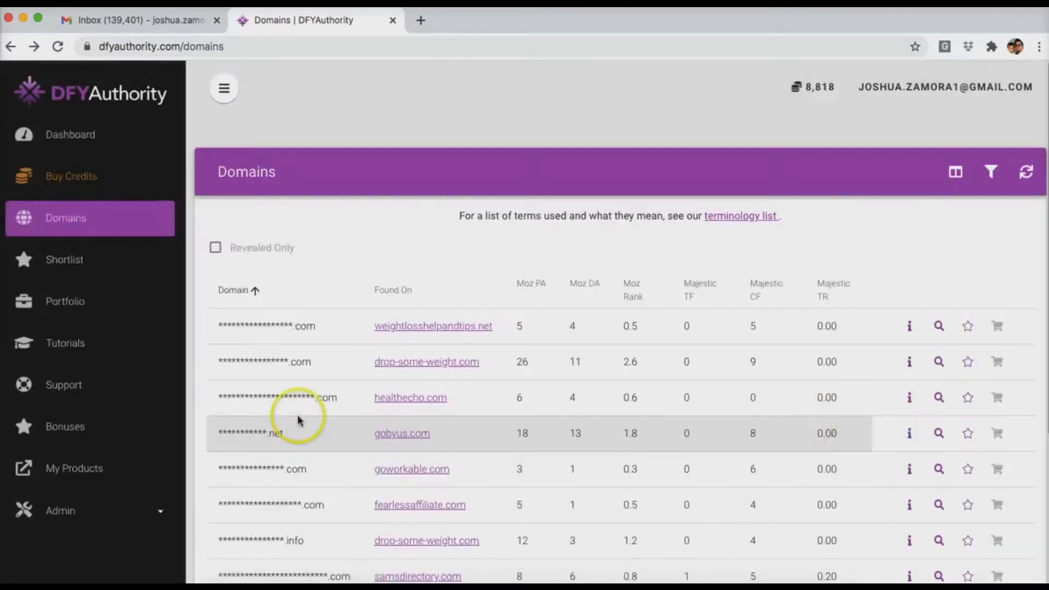
pyautogui.scroll(-3, 298, 419)
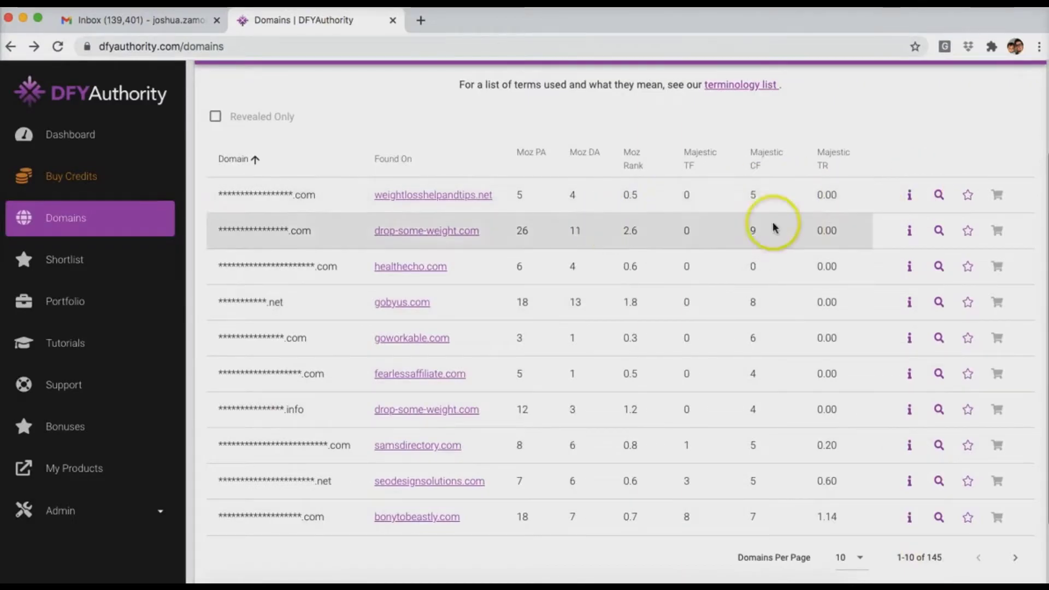
pyautogui.click(941, 231)
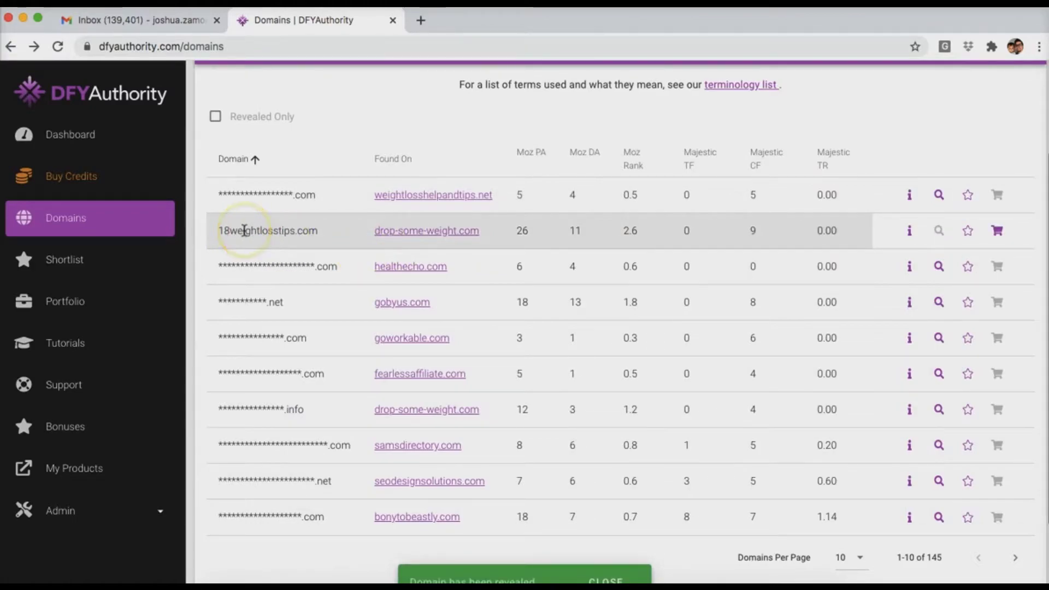
pyautogui.scroll(2, 320, 330)
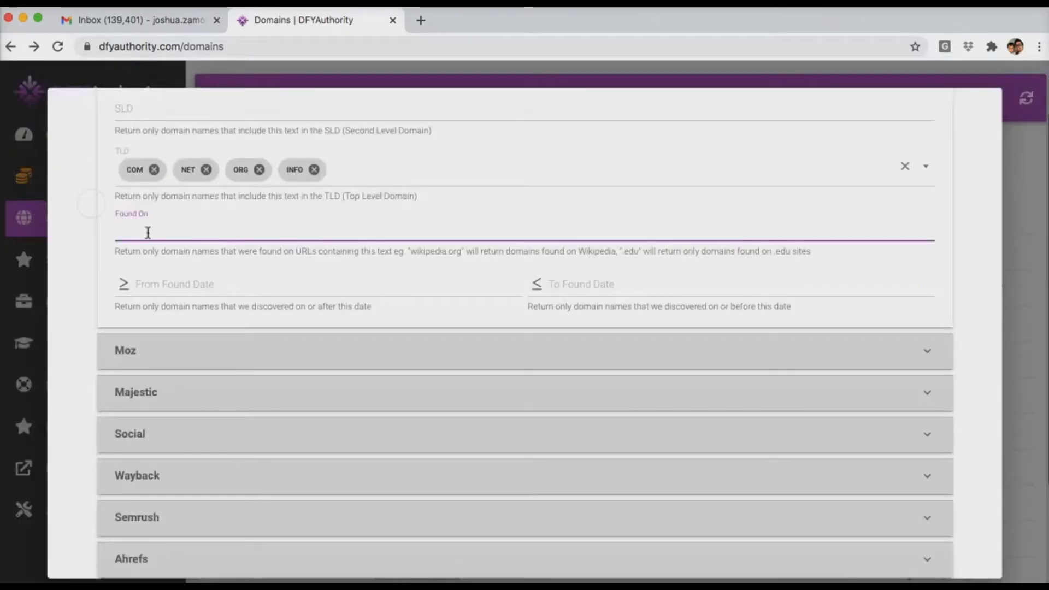
# Enter wikipedia.org as the Found On value and apply the filter
pyautogui.write('wikipedia.org')
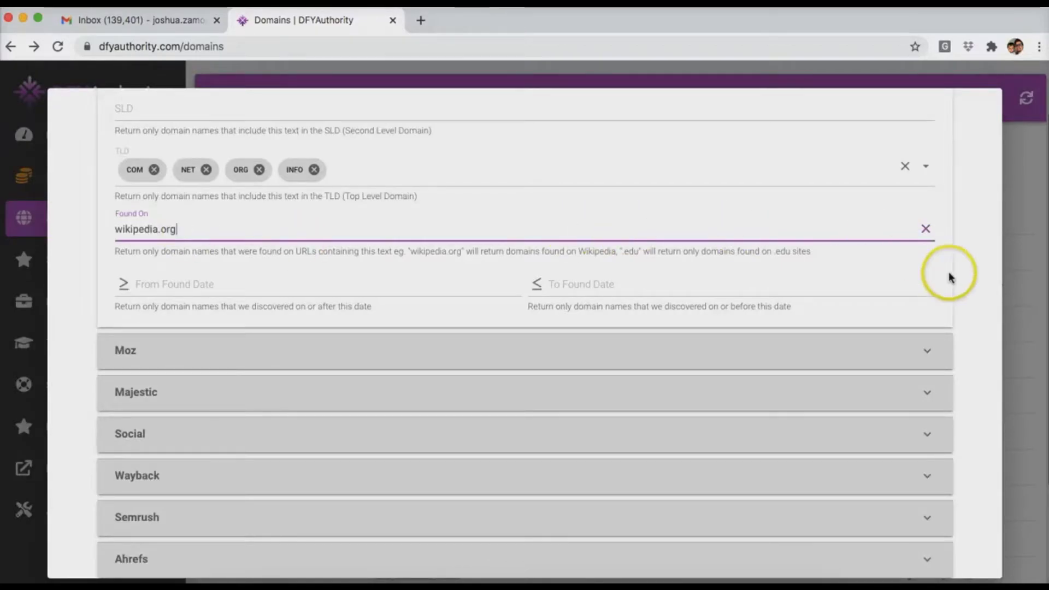
pyautogui.click(976, 279)
pyautogui.scroll(-3, 977, 279)
pyautogui.click(956, 556)
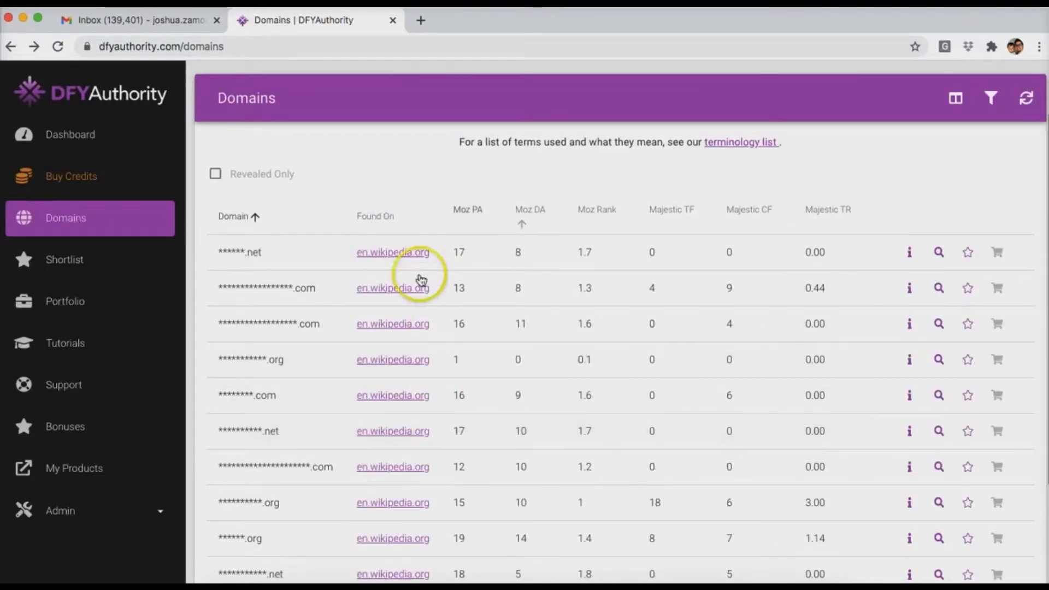
# Sort the Wikipedia-found domains by Moz DA, highest first
pyautogui.click(534, 211)
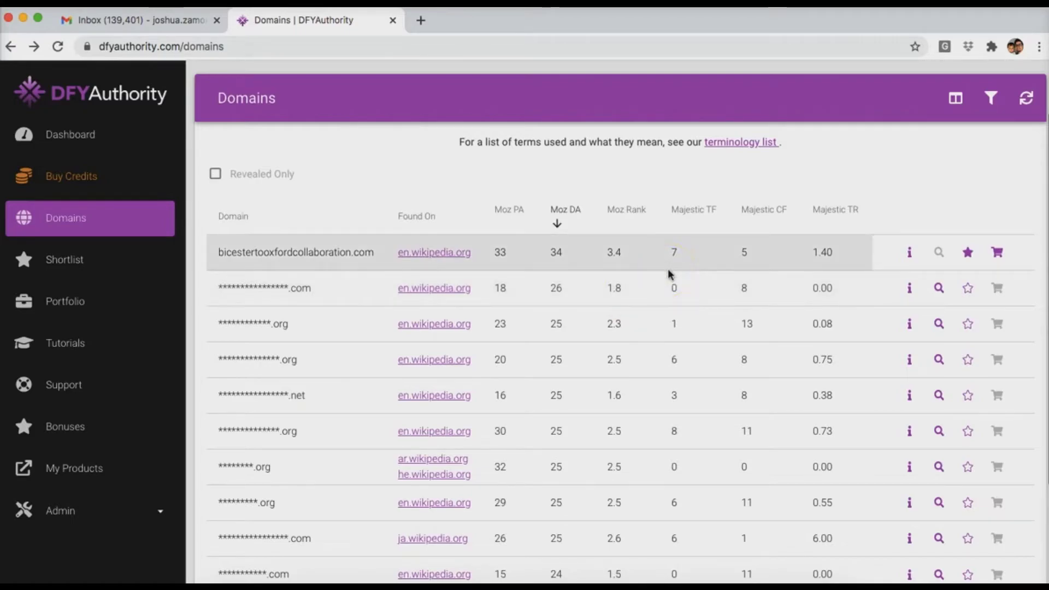
pyautogui.click(549, 232)
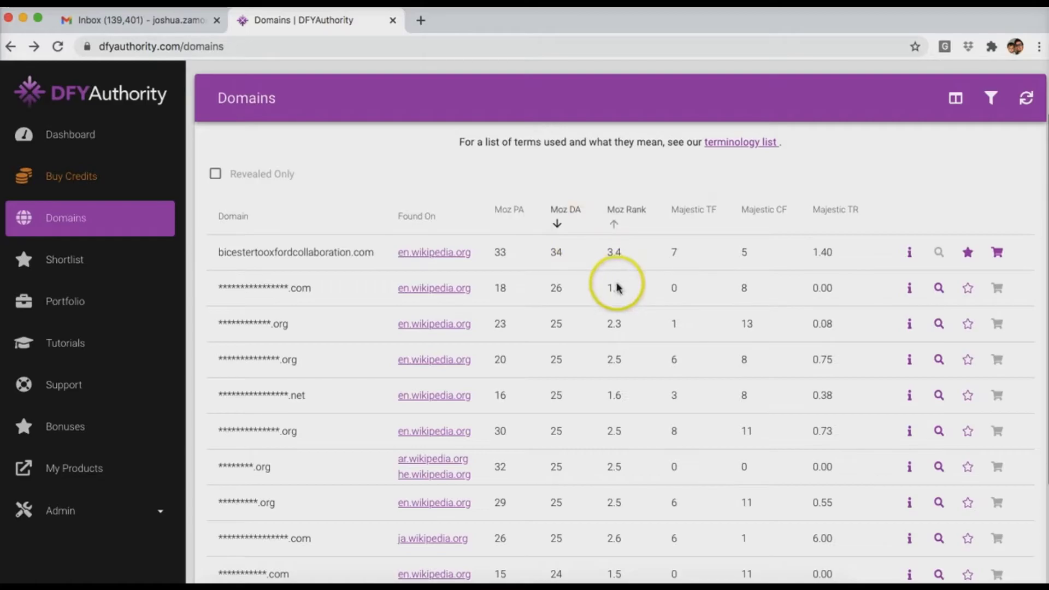
pyautogui.scroll(-1, 618, 287)
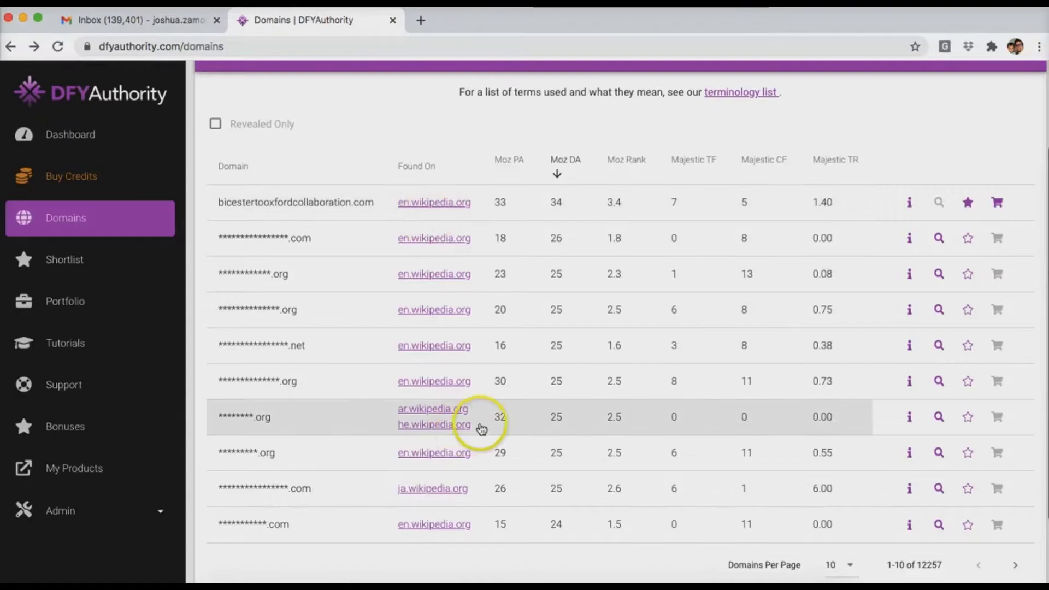
# Reveal panamaprofundo.org, review its full statistics, and reopen the domain filters
pyautogui.click(944, 382)
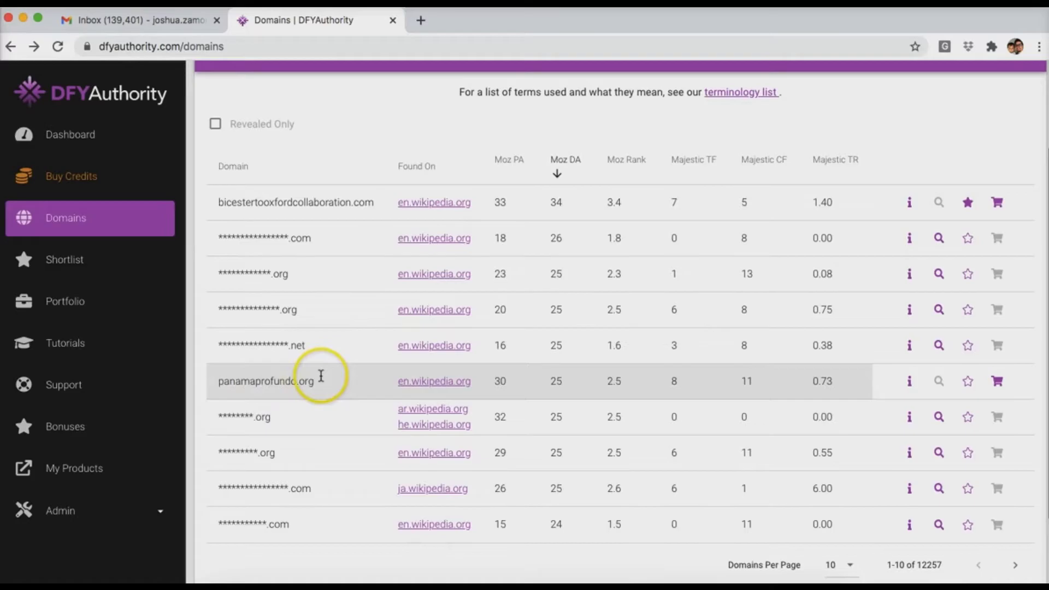
pyautogui.click(909, 380)
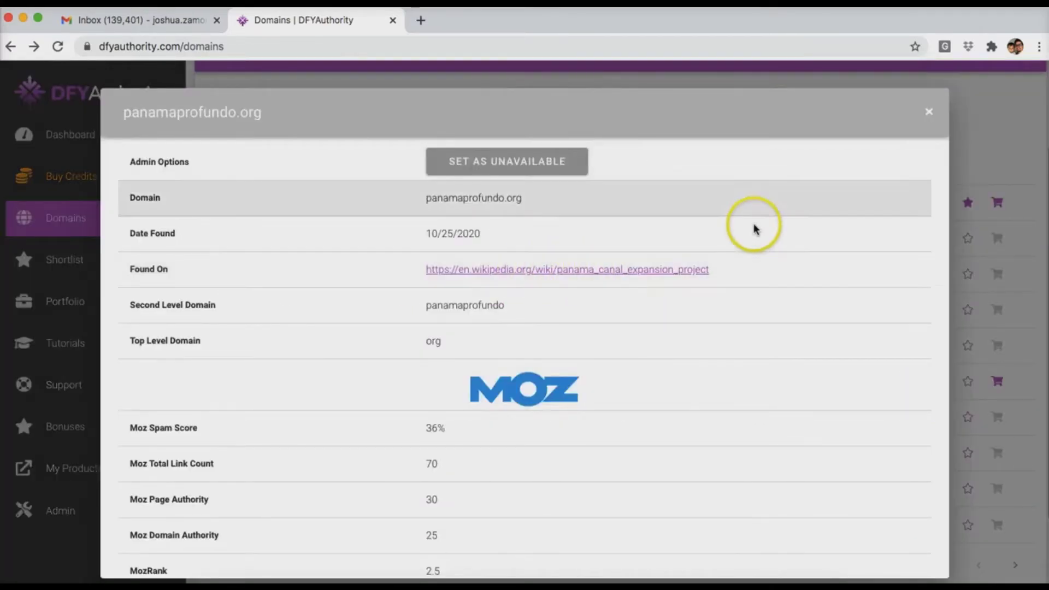
pyautogui.click(928, 112)
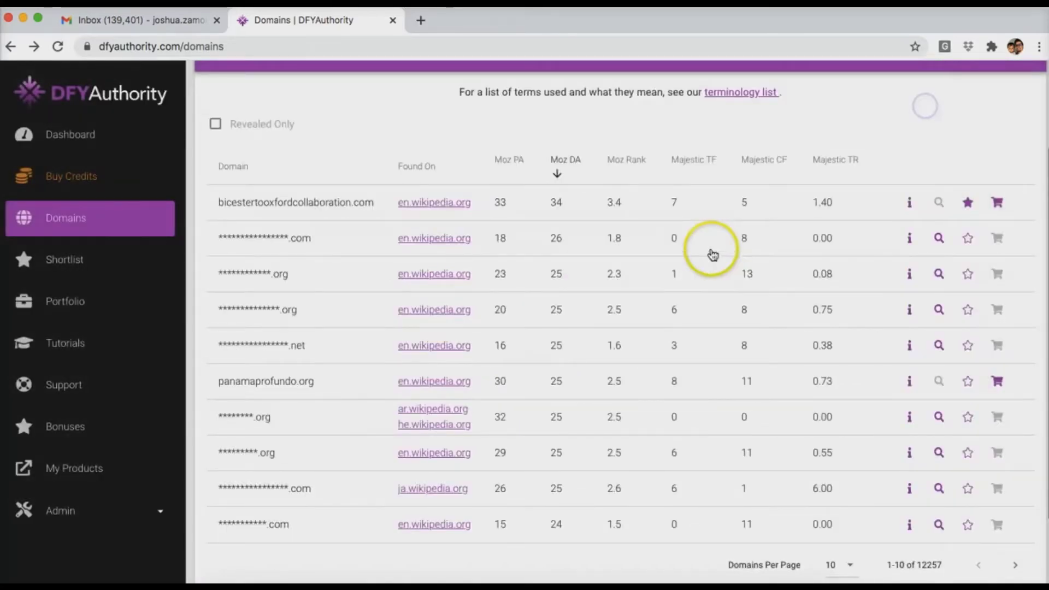
pyautogui.scroll(3, 710, 251)
pyautogui.click(994, 162)
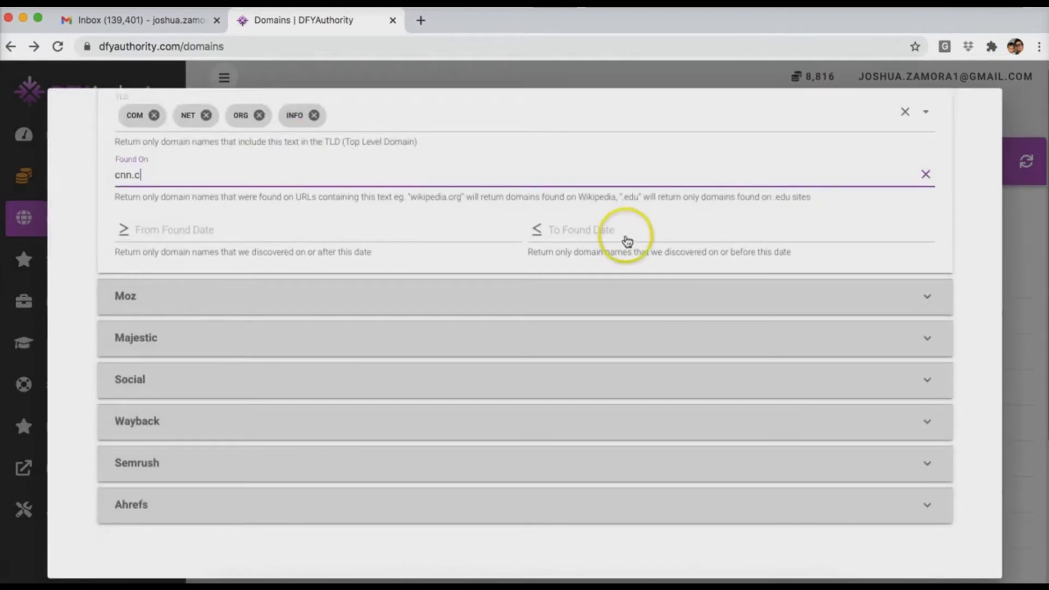
# Apply the cnn.com Found On filter, review its 754 domains, then reopen filters and clear Found On
pyautogui.click(1009, 419)
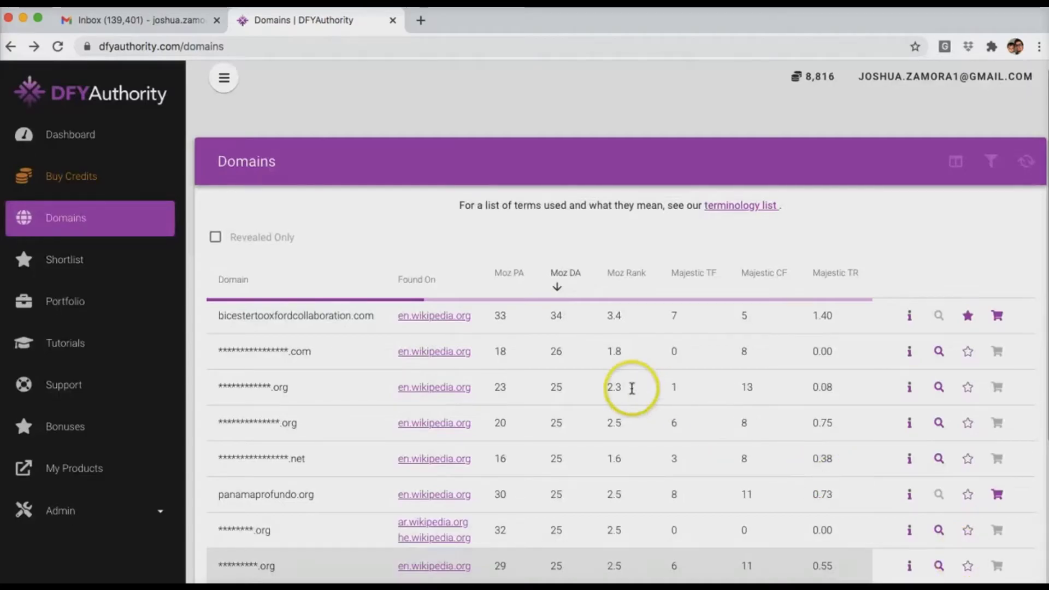
pyautogui.scroll(-3, 465, 273)
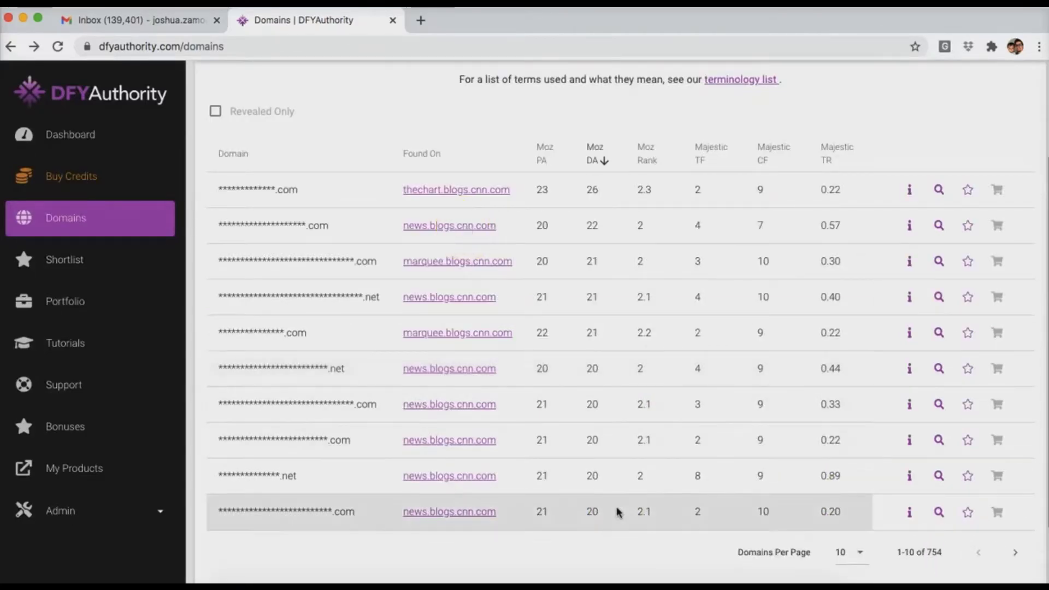
pyautogui.scroll(2, 490, 475)
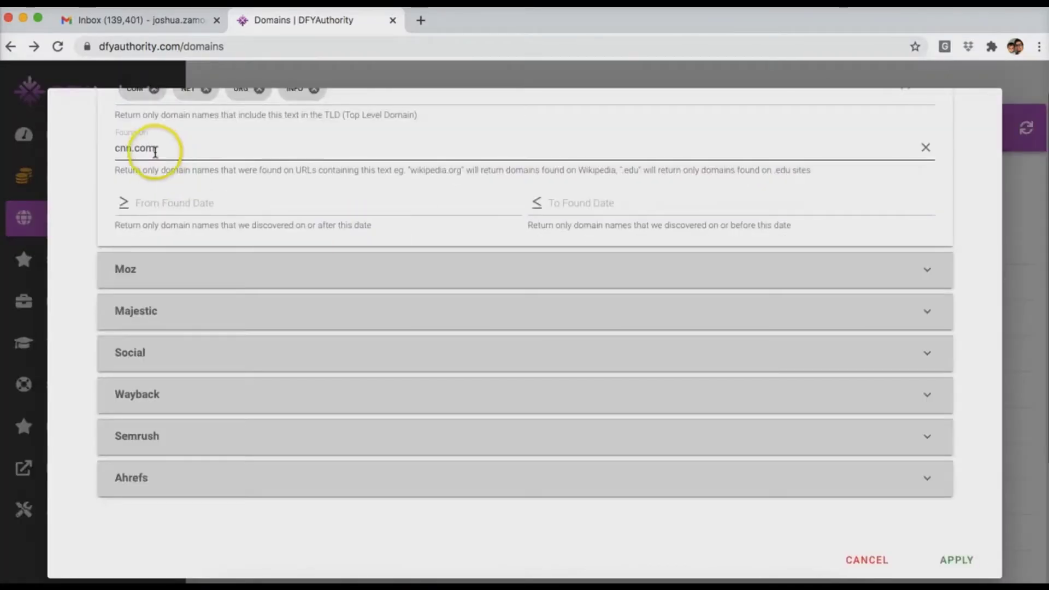
pyautogui.doubleClick(154, 149)
pyautogui.scroll(-1, 257, 273)
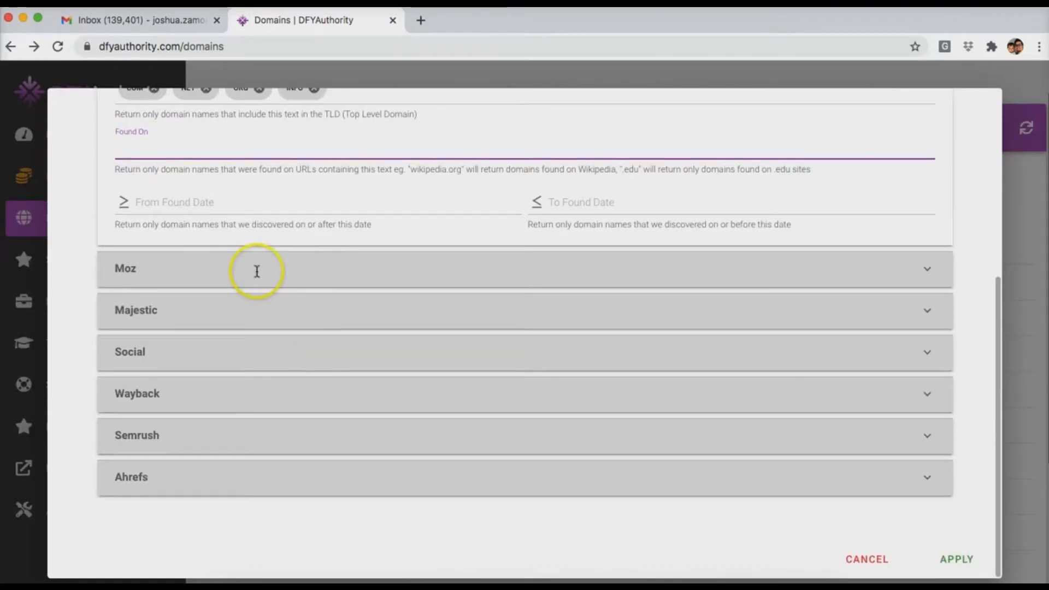
# Set the Moz filters to a minimum PA of 15 and a minimum DA of 15
pyautogui.click(260, 254)
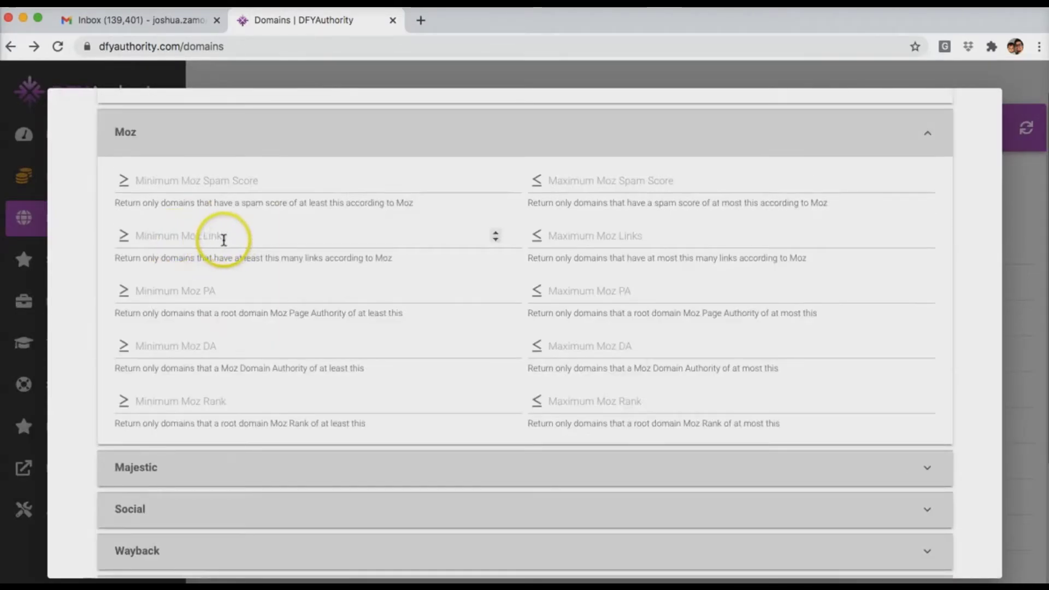
pyautogui.click(219, 240)
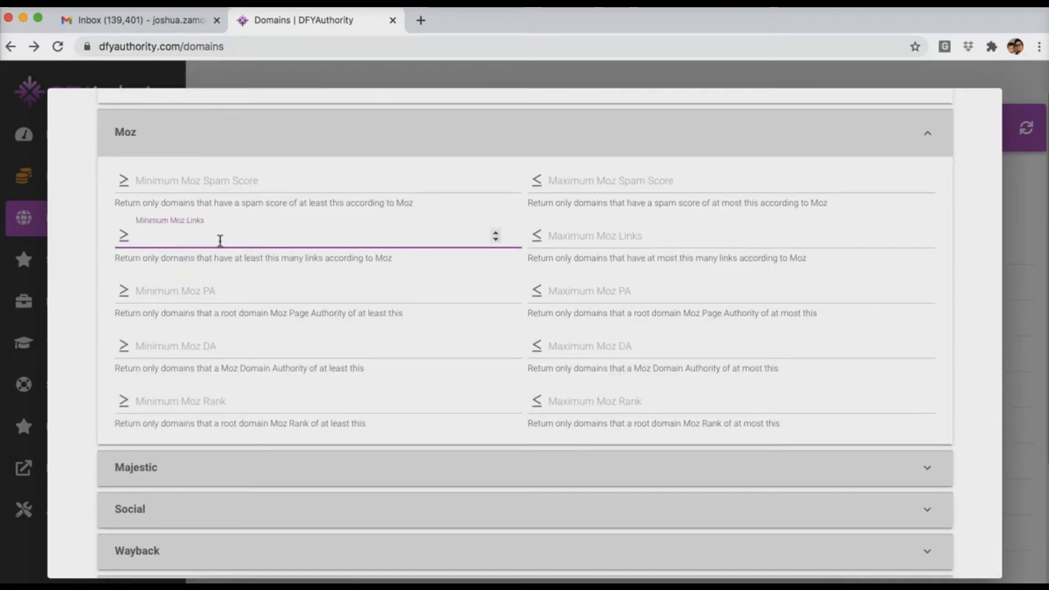
pyautogui.click(215, 290)
pyautogui.write('15')
pyautogui.click(212, 346)
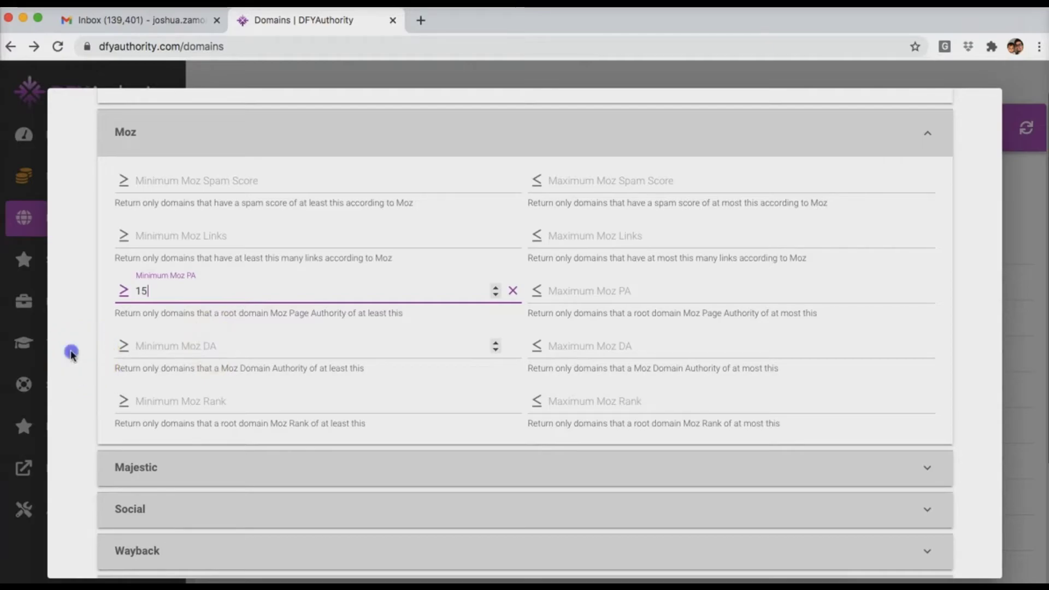
pyautogui.click(171, 353)
pyautogui.write('15')
# Set minimum Majestic Trust Flow and Citation Flow to 10, then apply the filters
pyautogui.scroll(-2, 175, 359)
pyautogui.click(174, 359)
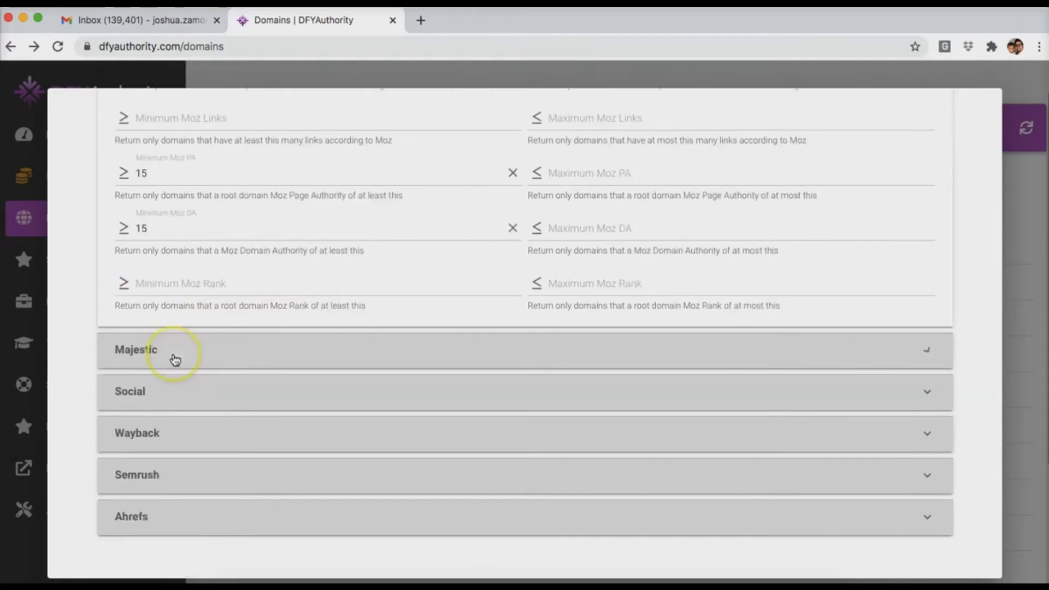
pyautogui.scroll(-4, 175, 359)
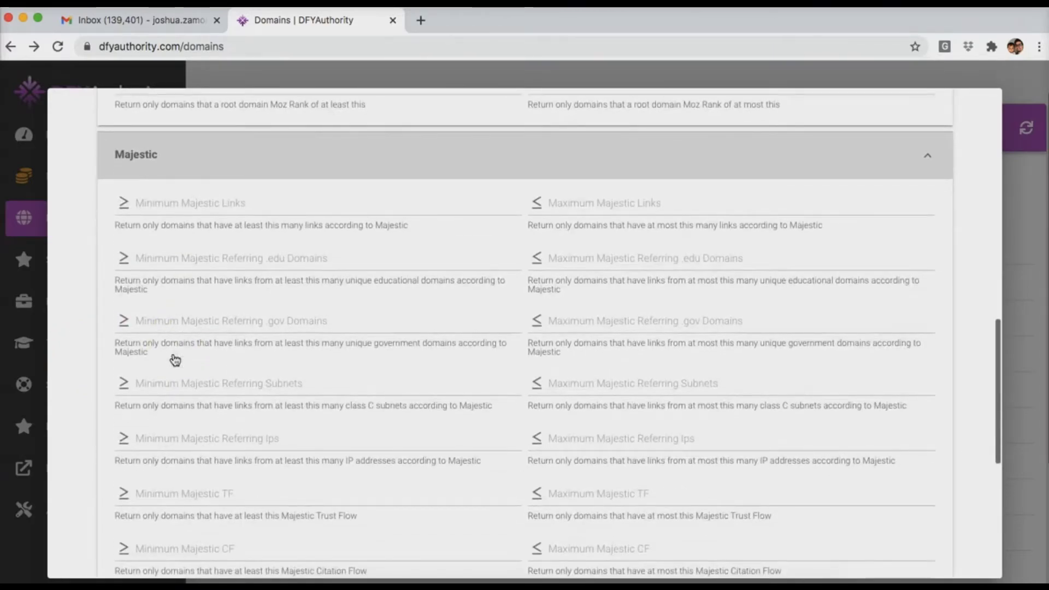
pyautogui.scroll(-2, 182, 394)
pyautogui.click(182, 394)
pyautogui.write('10')
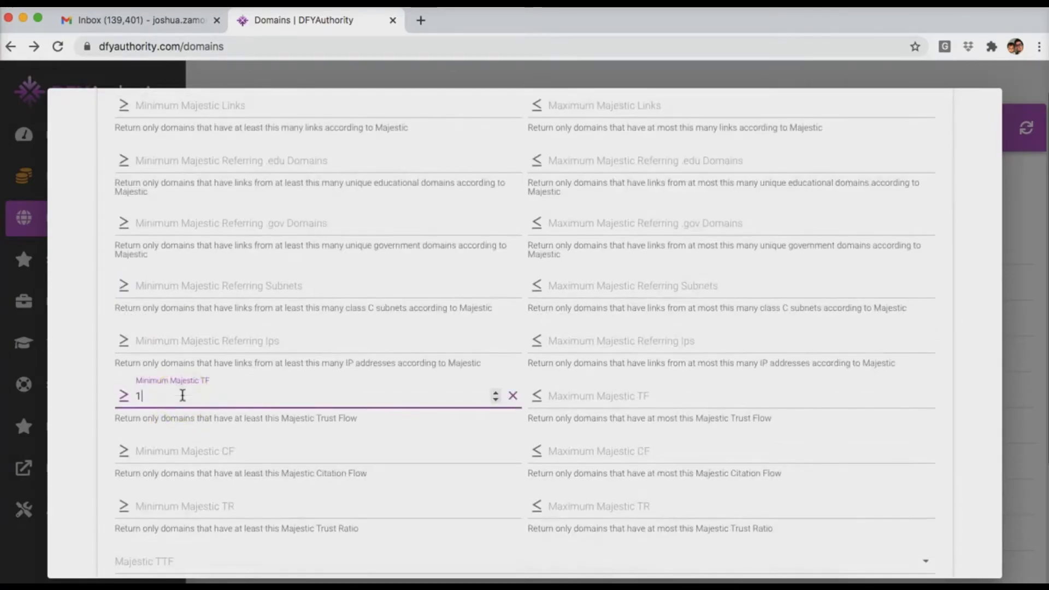
pyautogui.click(188, 458)
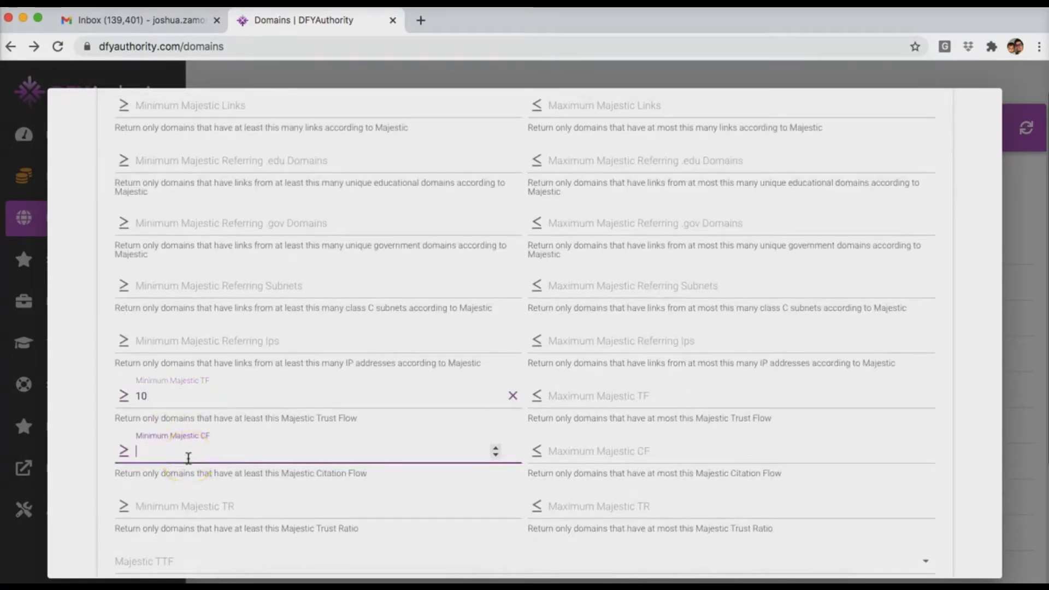
pyautogui.write('10')
pyautogui.click(97, 425)
pyautogui.scroll(-5, 83, 416)
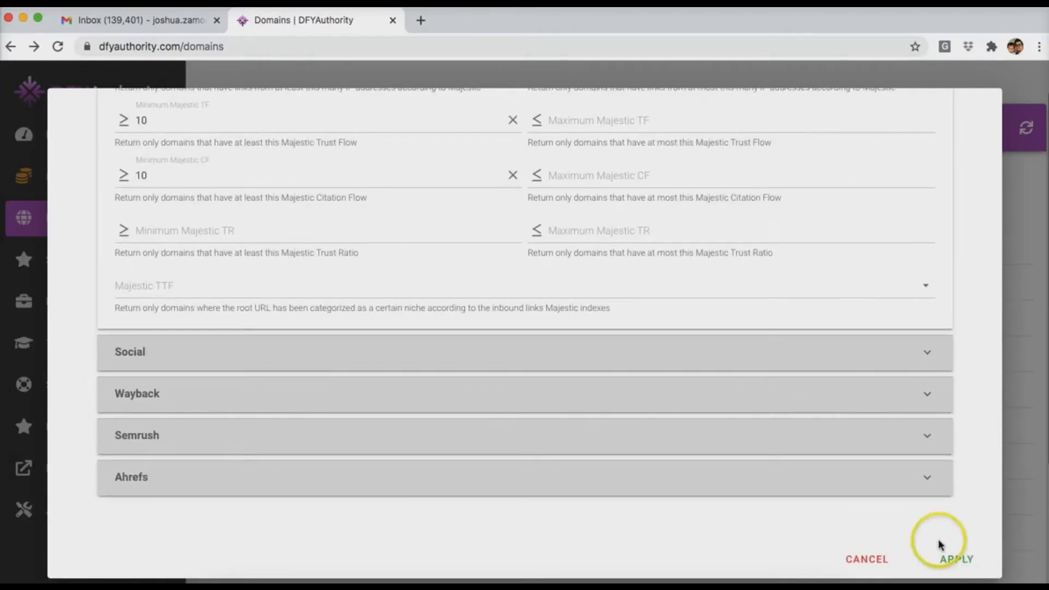
pyautogui.click(953, 559)
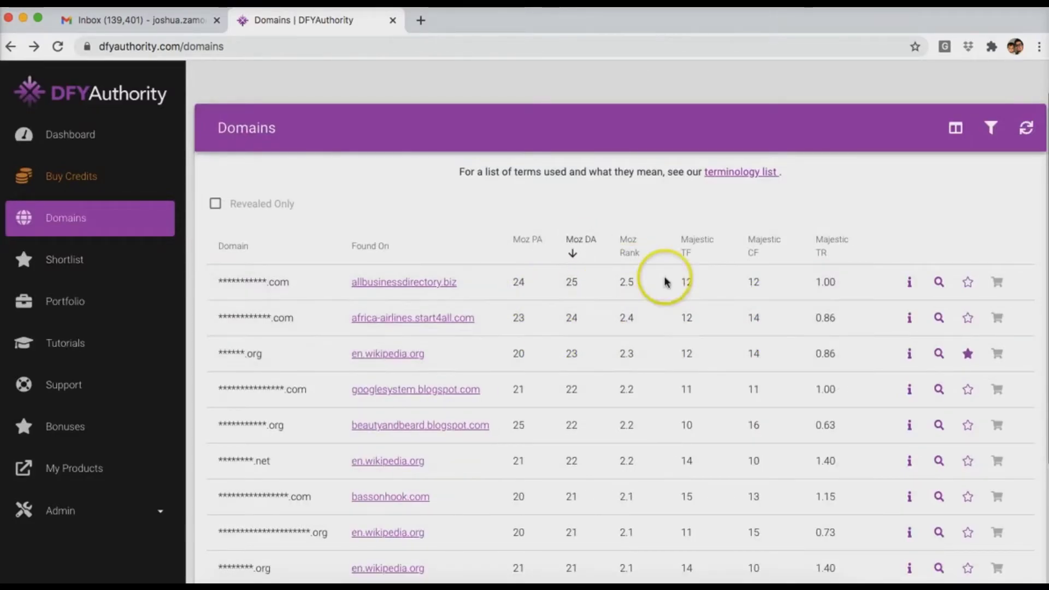
# Reveal the masked .net domain found on en.wikipedia.org as lazebura.net
pyautogui.scroll(-3, 725, 341)
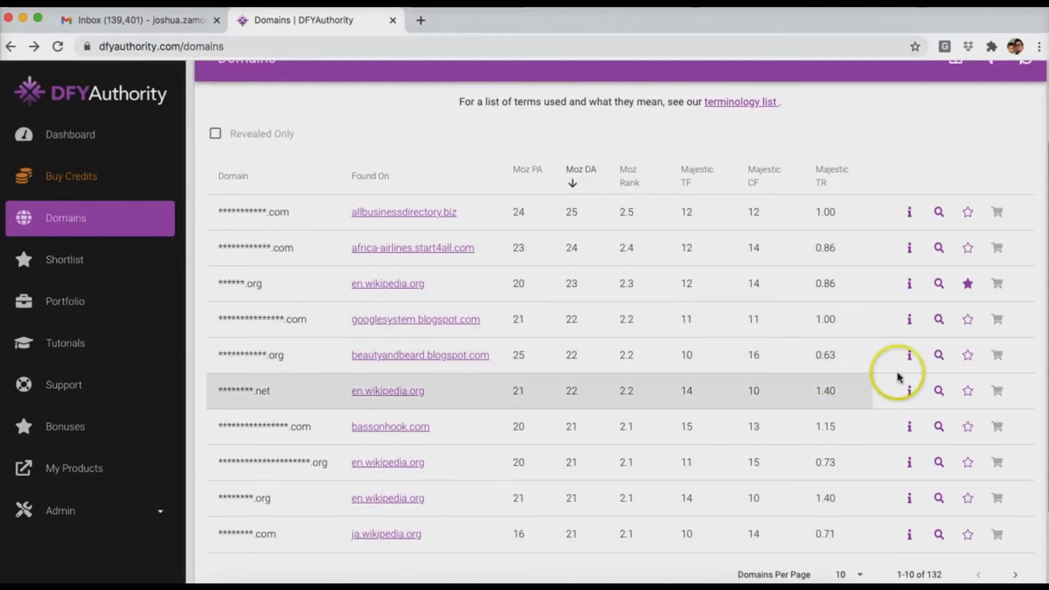
pyautogui.click(939, 392)
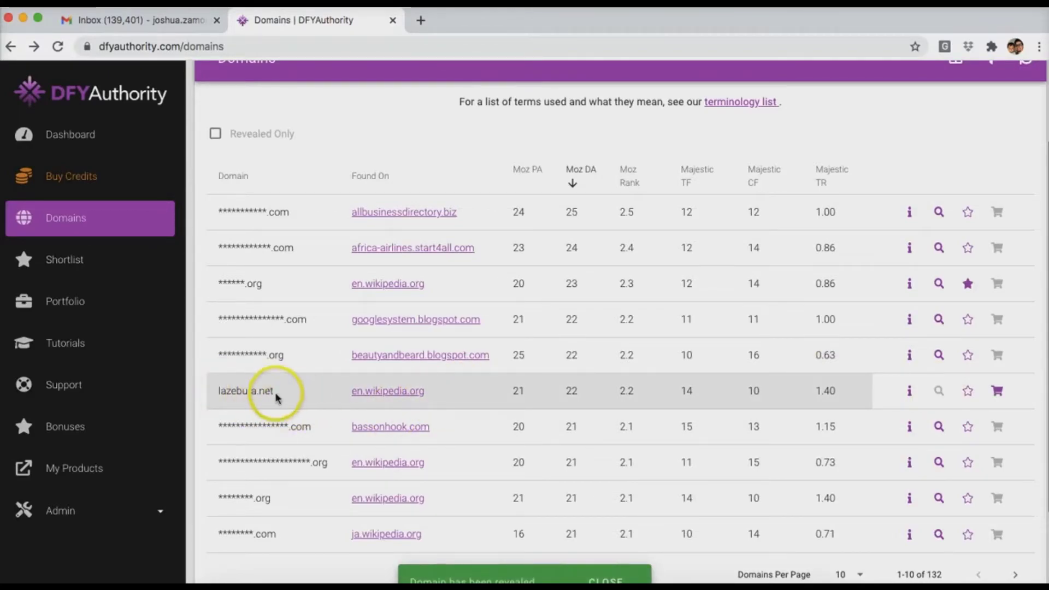
# Try twice to reveal the last listed .com domain from ja.wikipedia.org, which is no longer available
pyautogui.scroll(-1, 601, 392)
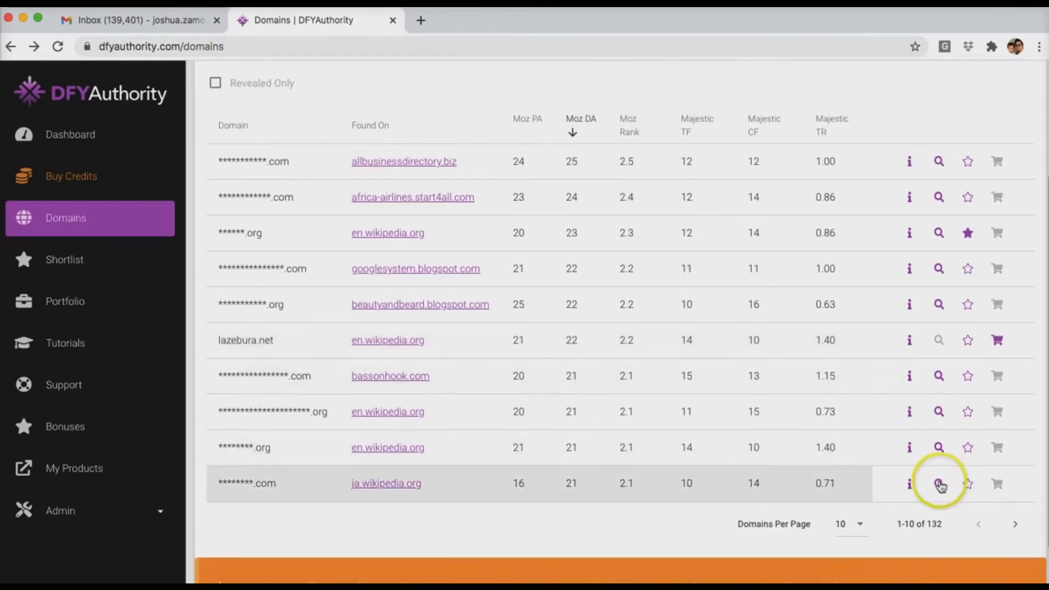
pyautogui.click(940, 485)
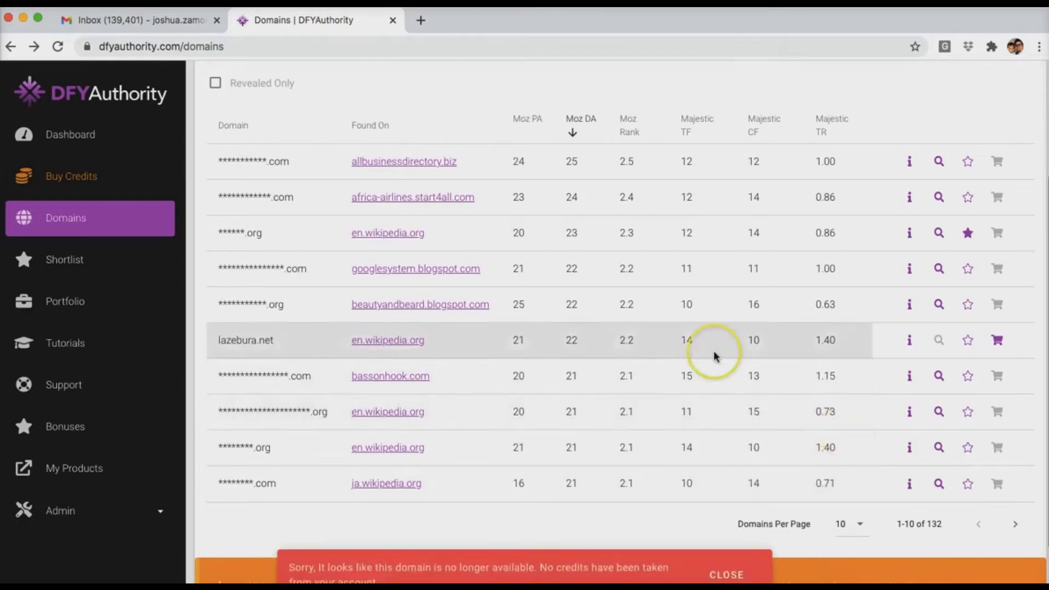
pyautogui.scroll(-1, 714, 353)
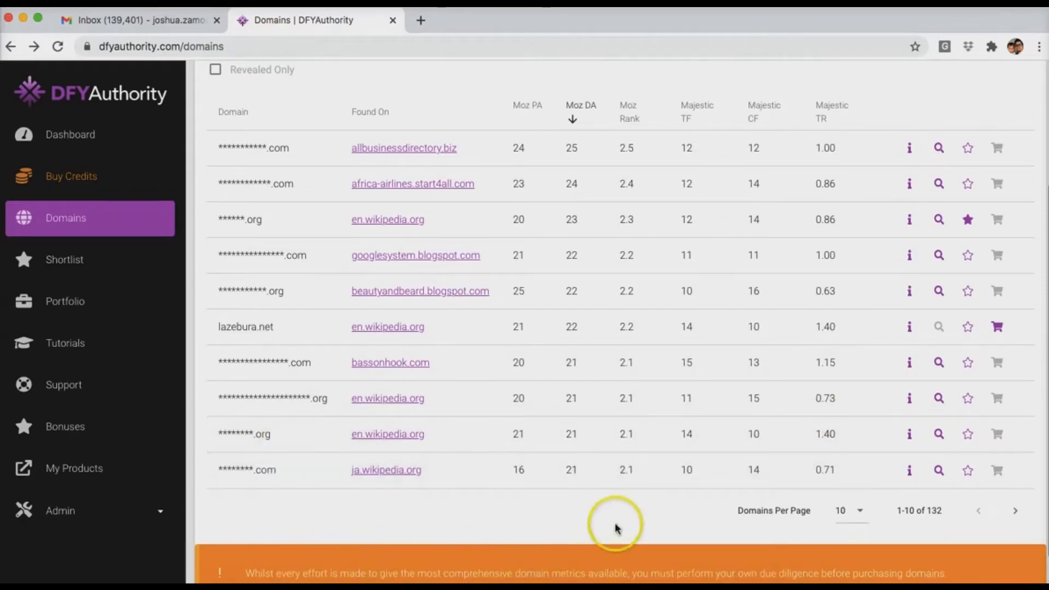
pyautogui.scroll(-2, 616, 527)
pyautogui.click(946, 444)
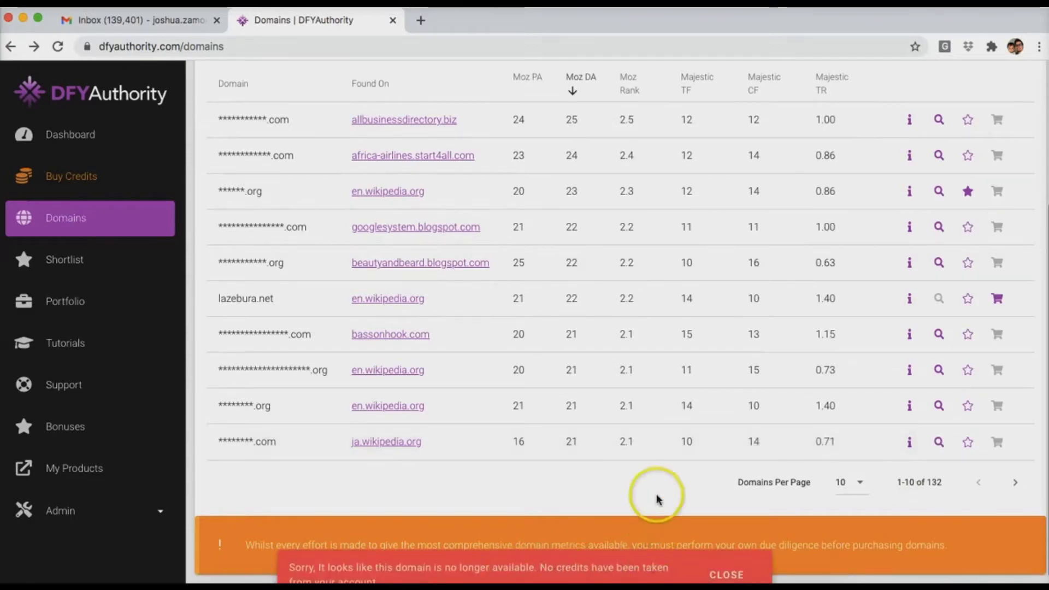
# Show 50 domains per page so the table lists 1-50 of 132
pyautogui.click(858, 481)
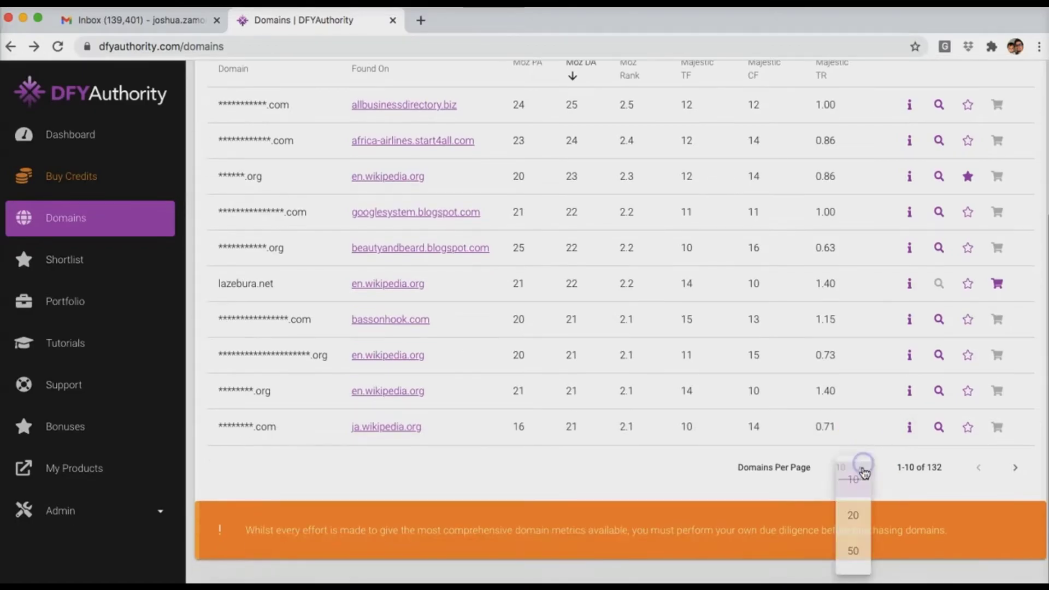
pyautogui.click(860, 520)
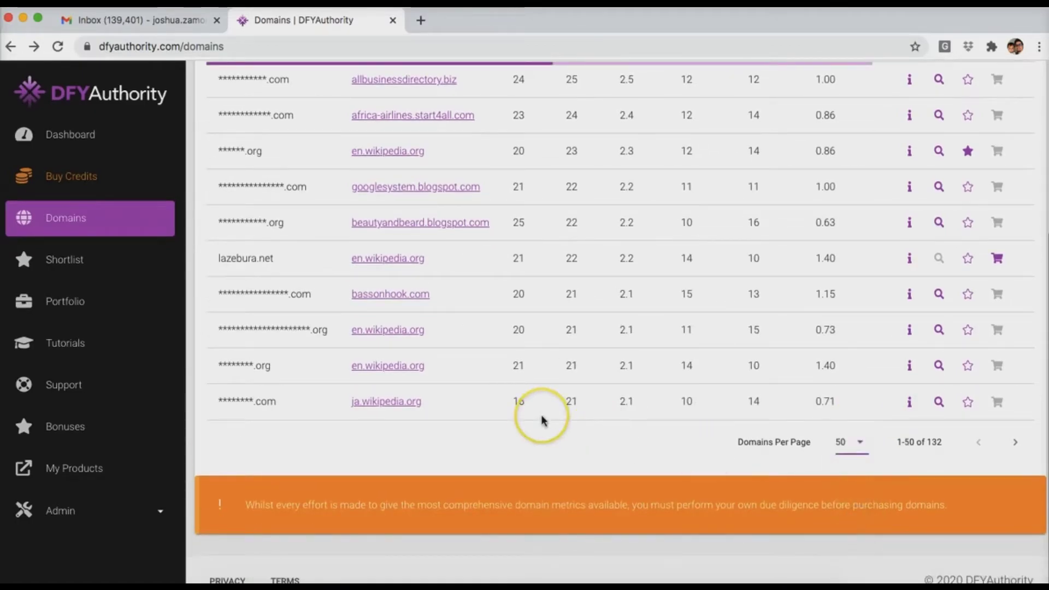
pyautogui.scroll(5, 543, 420)
pyautogui.scroll(-1, 542, 420)
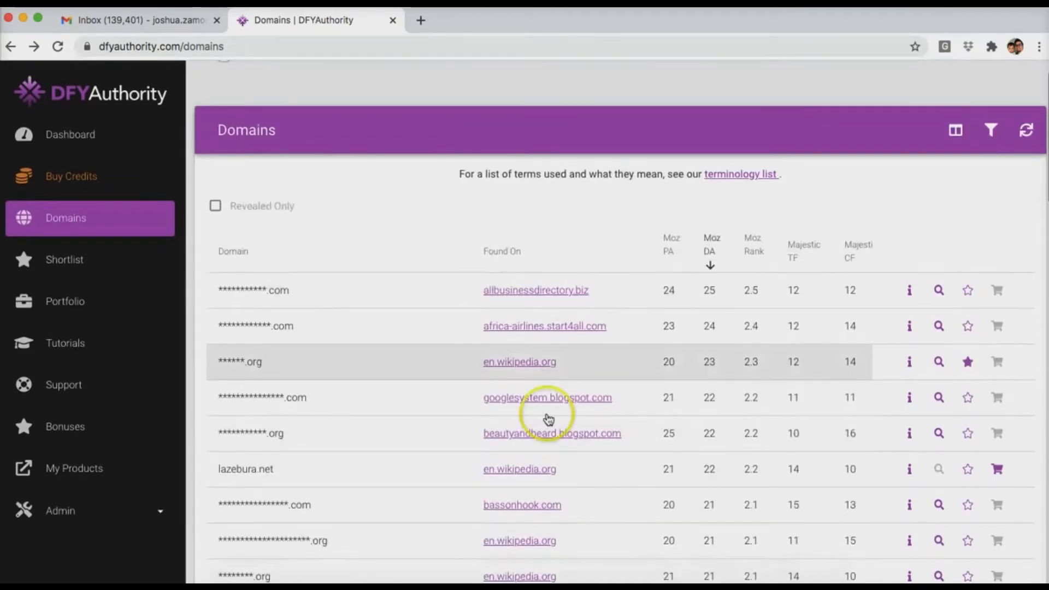
# Scroll down through the 50-row domains table and back up to the top
pyautogui.scroll(-8, 548, 419)
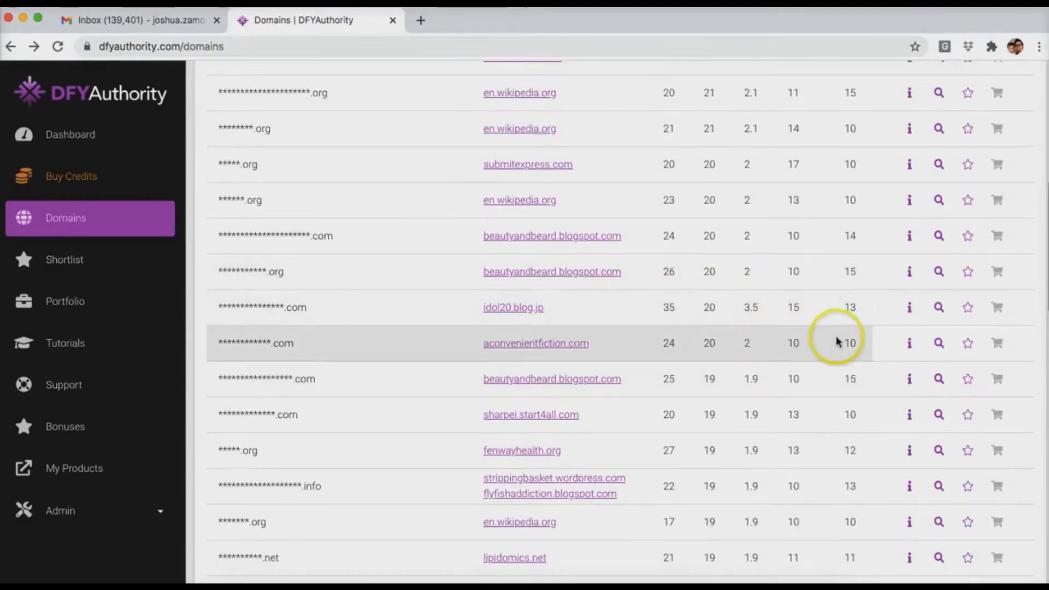
pyautogui.scroll(-3, 808, 330)
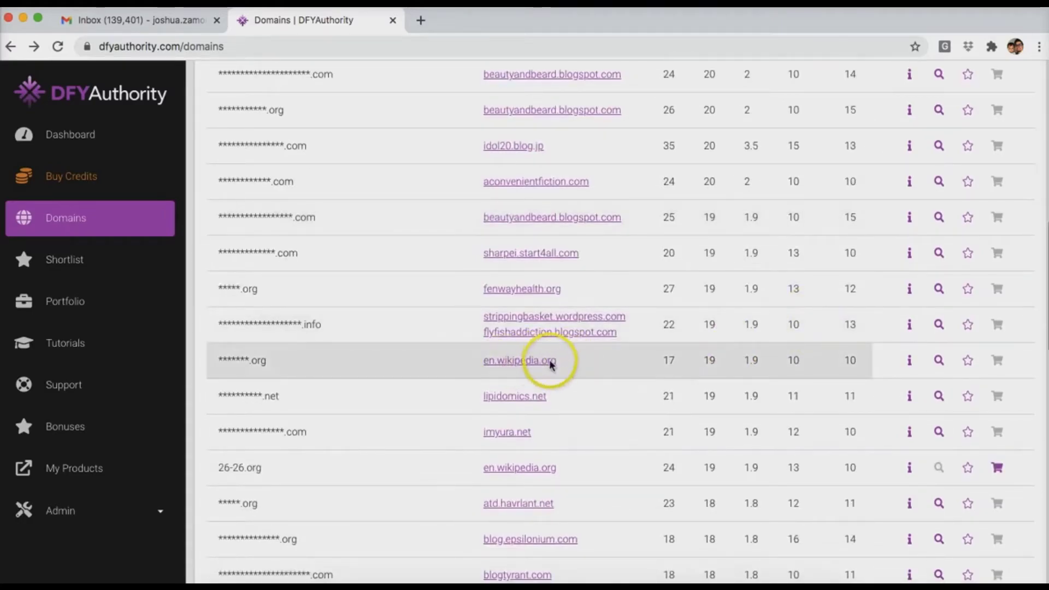
pyautogui.scroll(-1, 552, 387)
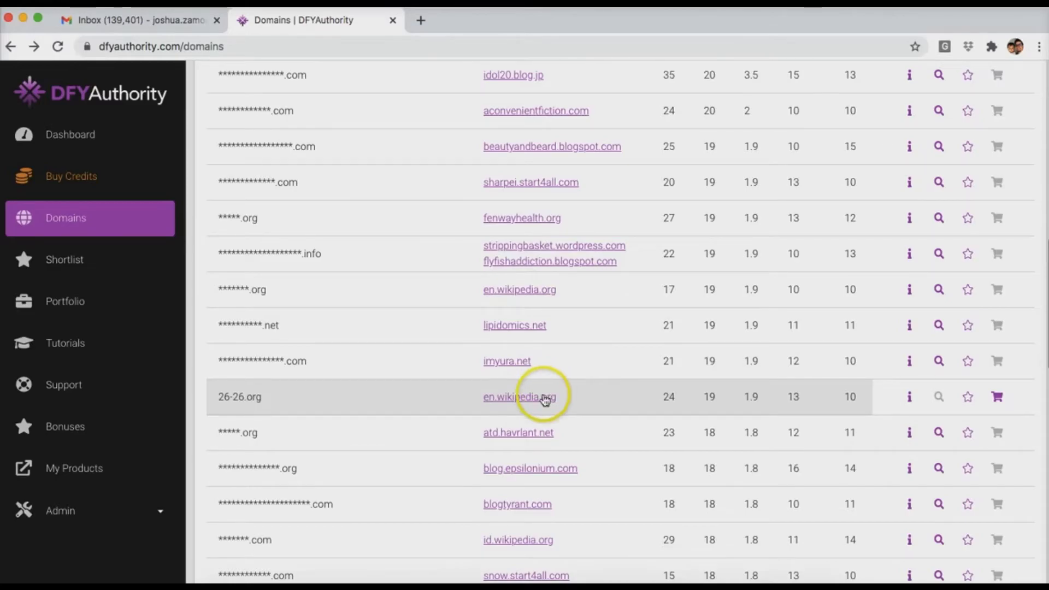
pyautogui.scroll(-3, 547, 399)
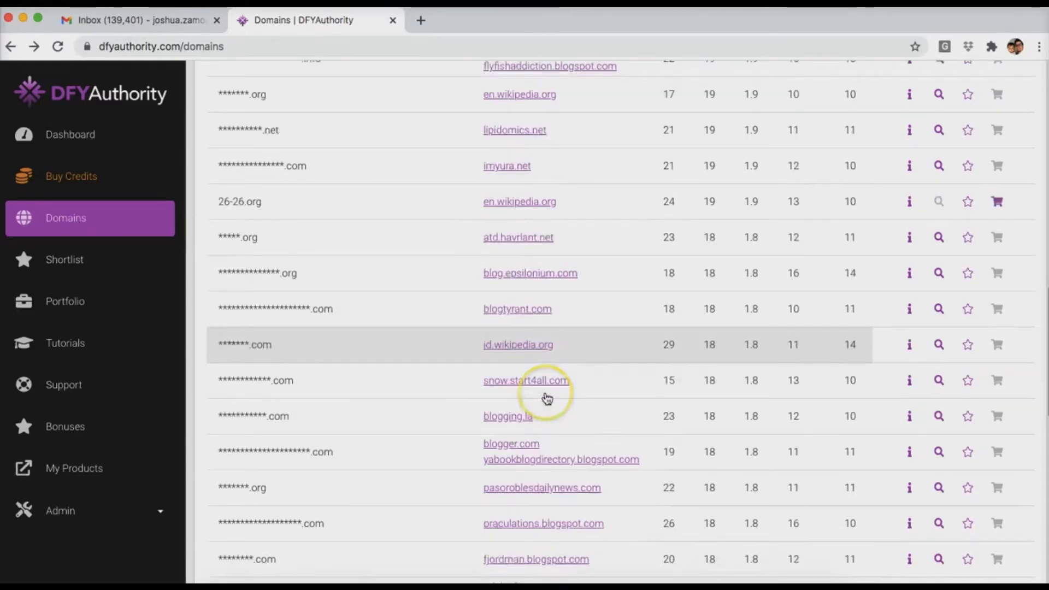
pyautogui.scroll(-1, 547, 398)
pyautogui.scroll(-1, 610, 380)
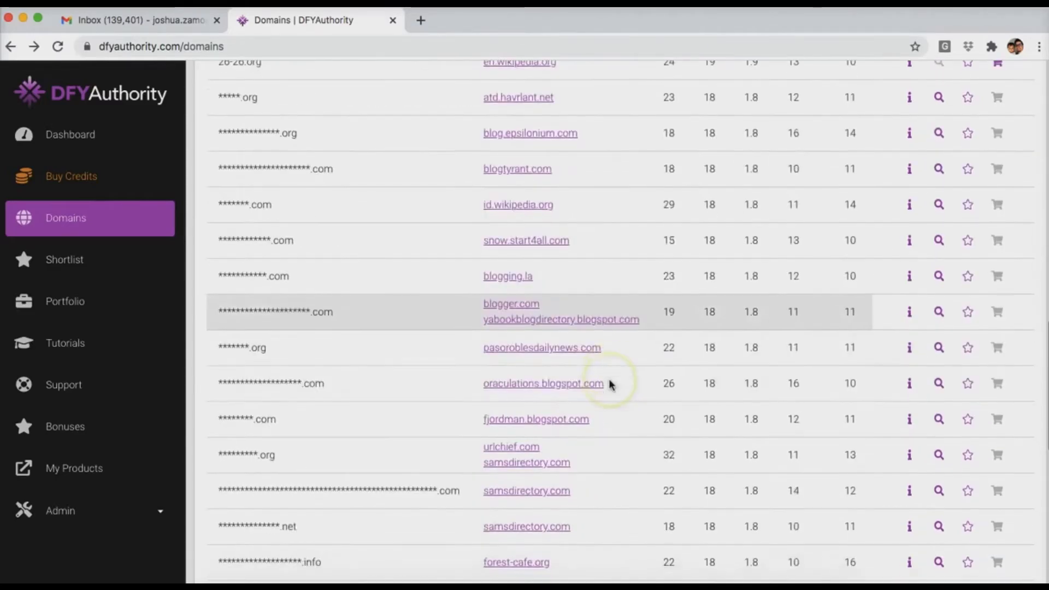
pyautogui.scroll(-3, 610, 384)
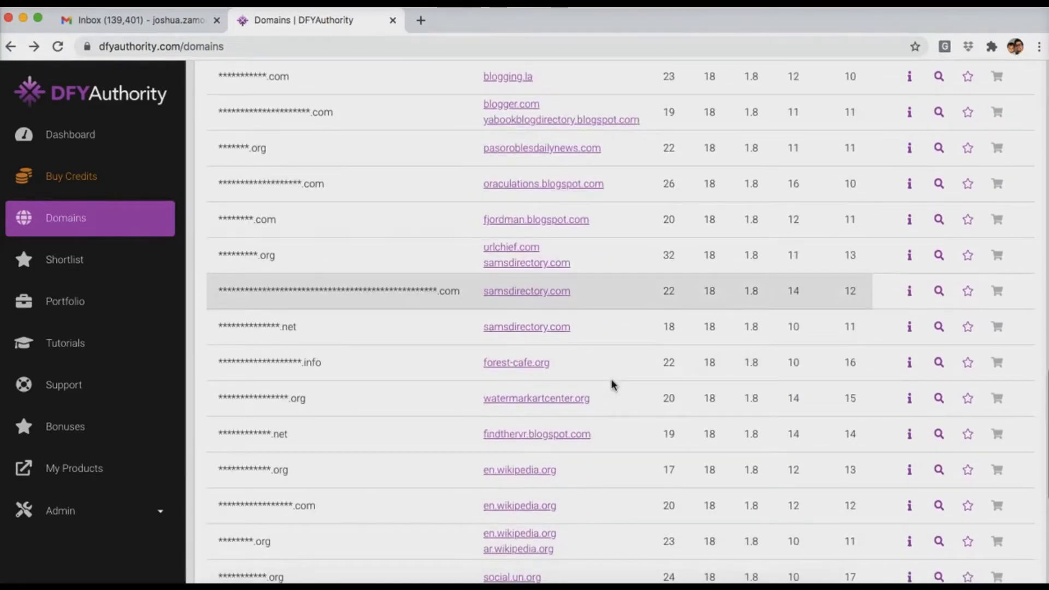
pyautogui.click(772, 398)
pyautogui.scroll(-2, 754, 356)
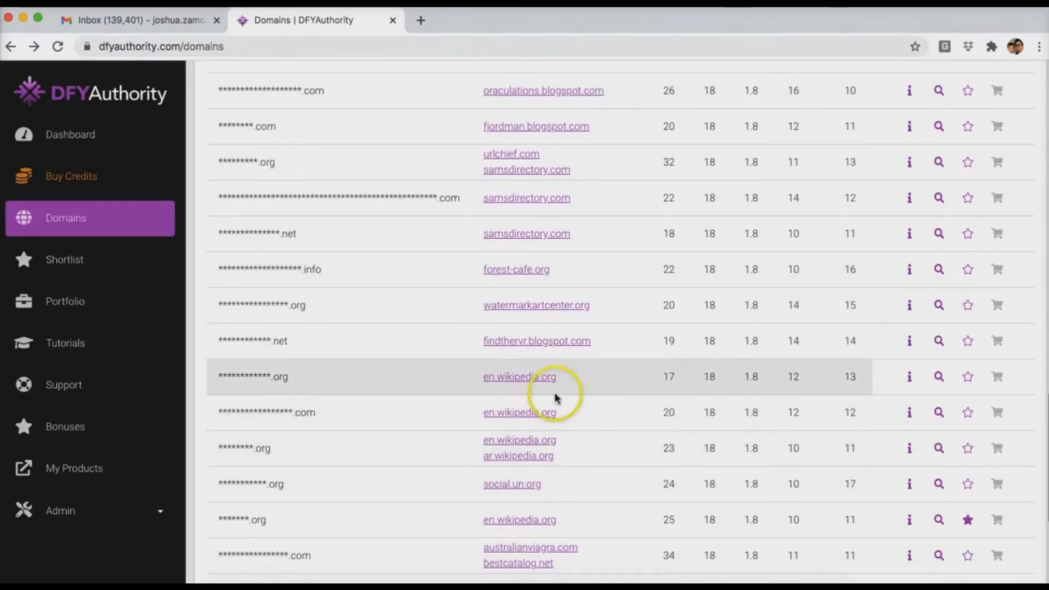
pyautogui.scroll(-2, 620, 444)
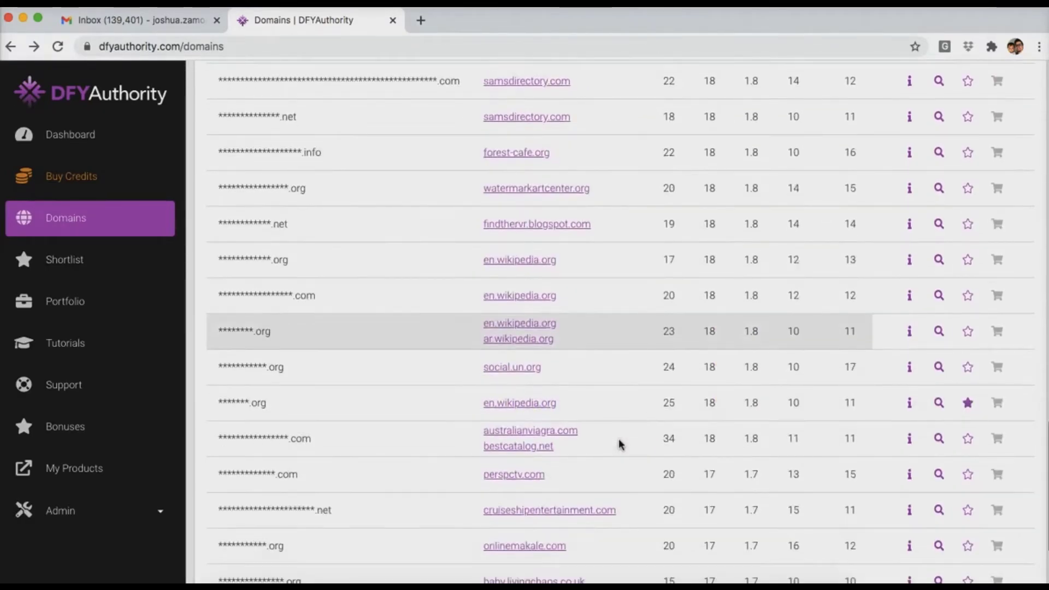
pyautogui.scroll(8, 621, 445)
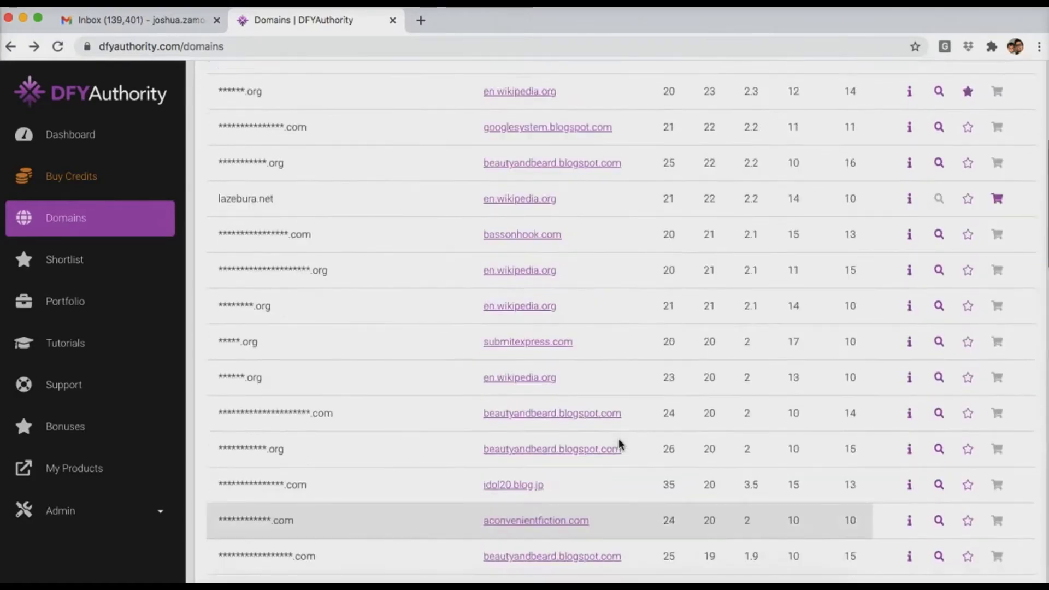
pyautogui.scroll(2, 620, 444)
pyautogui.scroll(3, 609, 412)
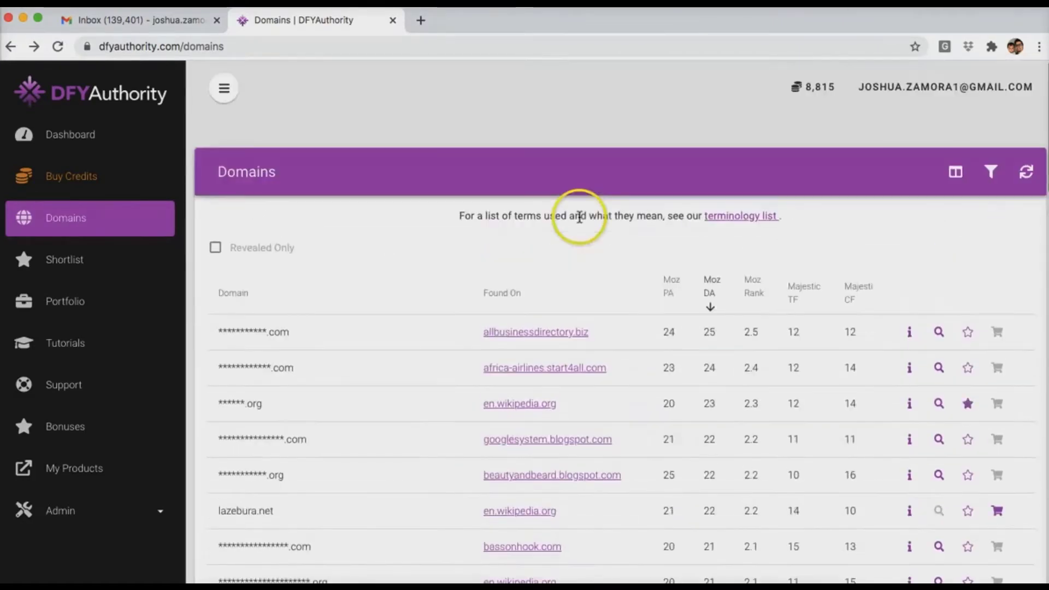
# Reopen the domain filters and expand the Social and Wayback sections
pyautogui.click(991, 171)
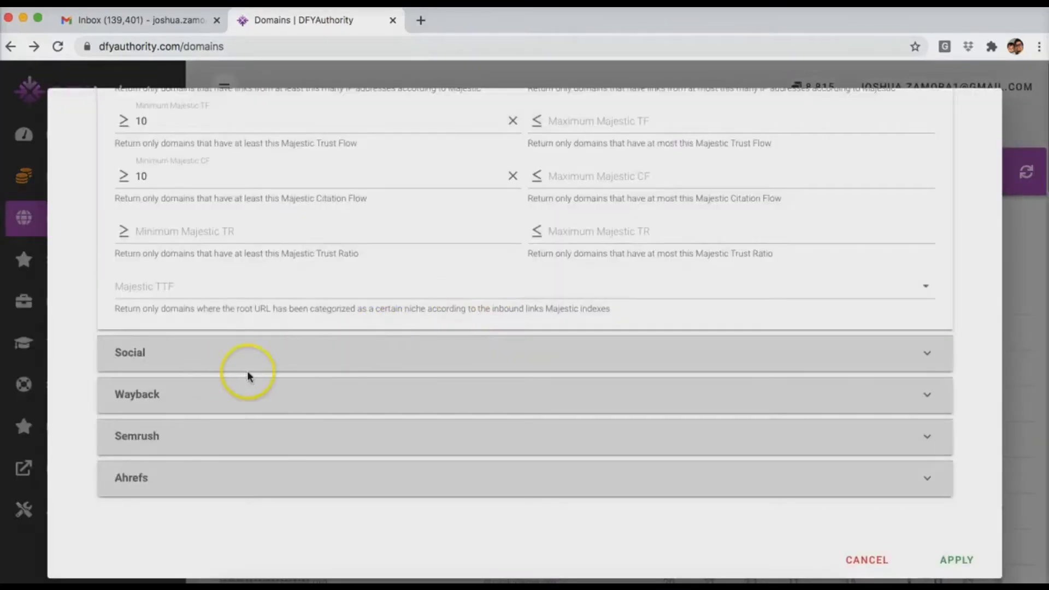
pyautogui.click(923, 355)
pyautogui.click(927, 399)
pyautogui.scroll(-3, 418, 444)
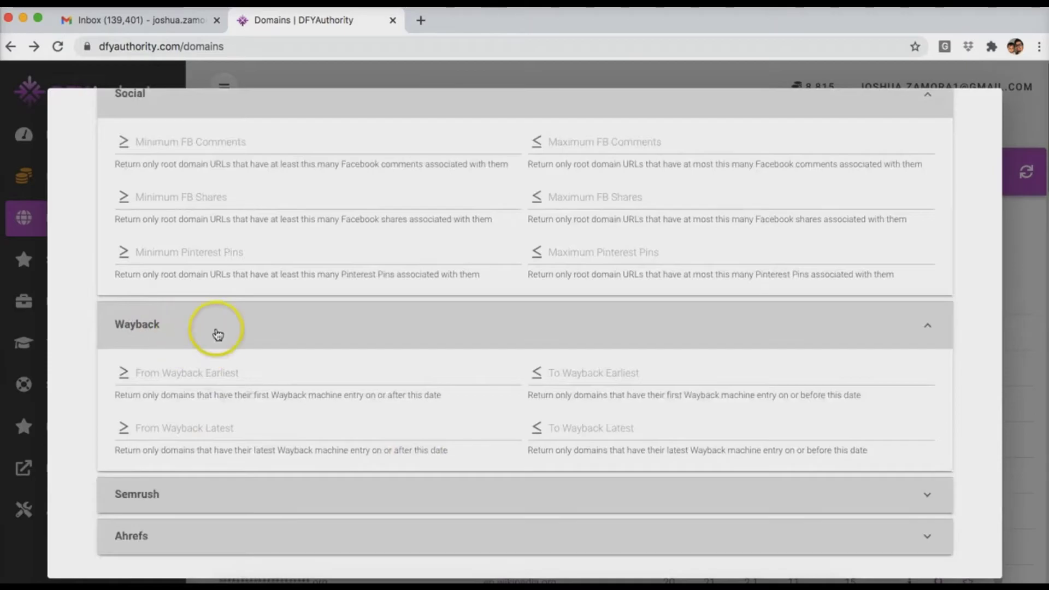
pyautogui.scroll(-2, 236, 356)
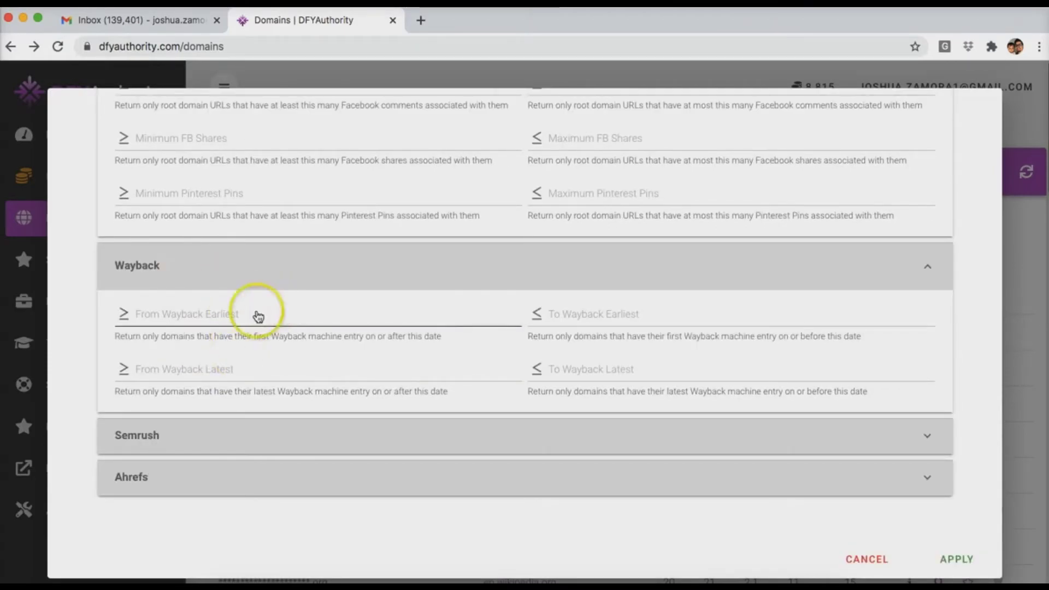
# Expand the Semrush section to show its rank, traffic and links filters
pyautogui.click(262, 435)
pyautogui.scroll(-3, 270, 339)
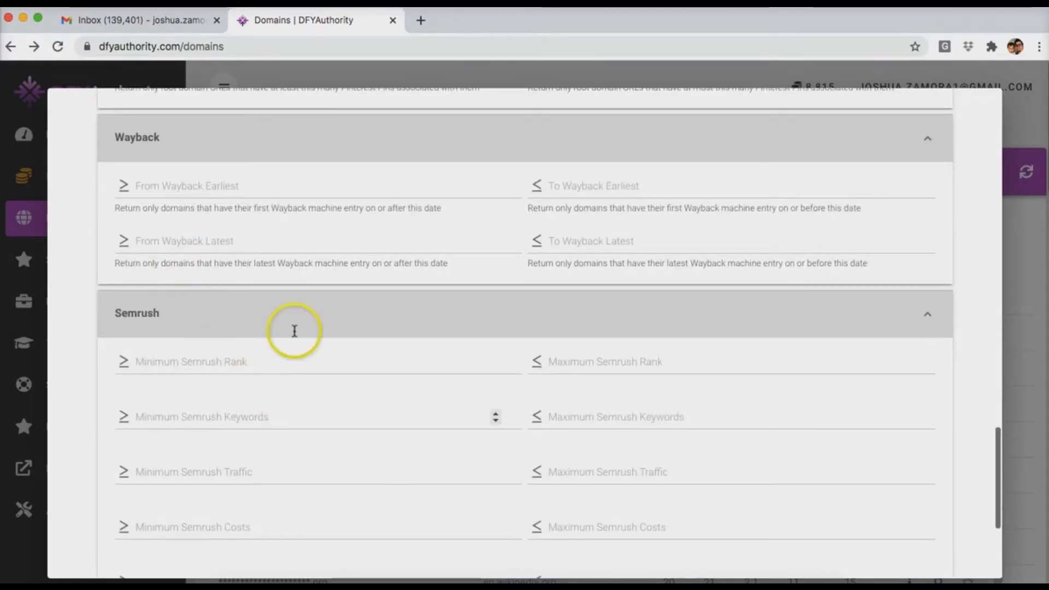
pyautogui.scroll(-4, 294, 331)
pyautogui.scroll(-1, 286, 328)
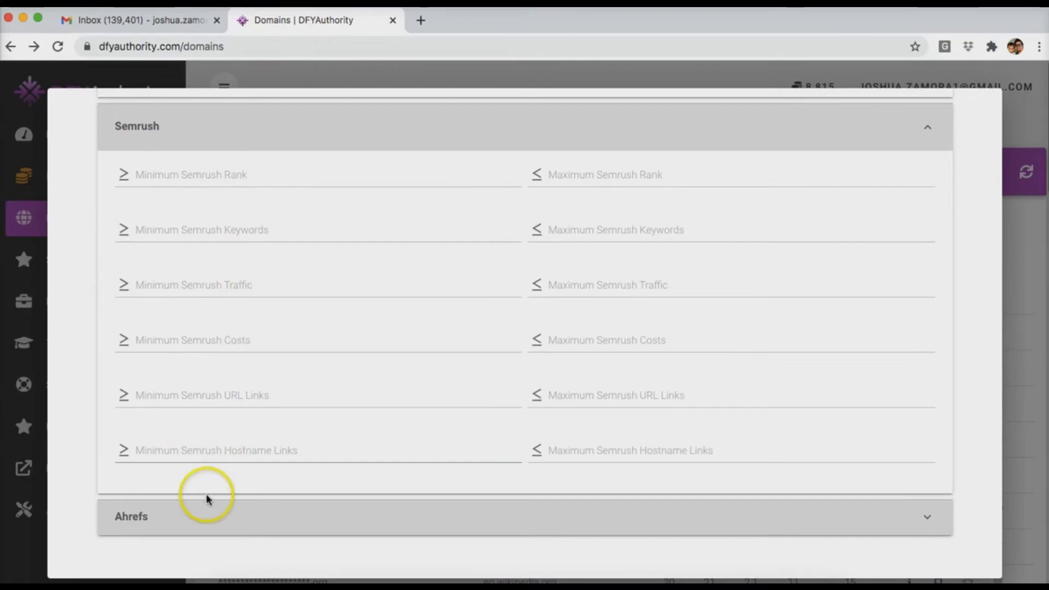
# Expand the Ahrefs section and select its minimum Domain Rating filter
pyautogui.click(176, 521)
pyautogui.scroll(-3, 176, 527)
pyautogui.click(204, 418)
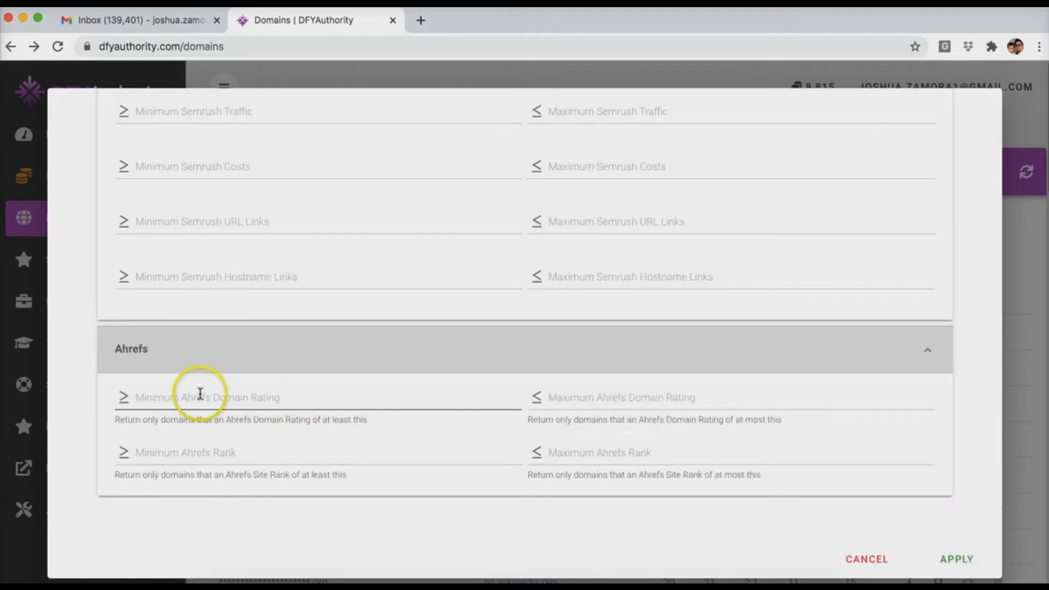
pyautogui.click(200, 394)
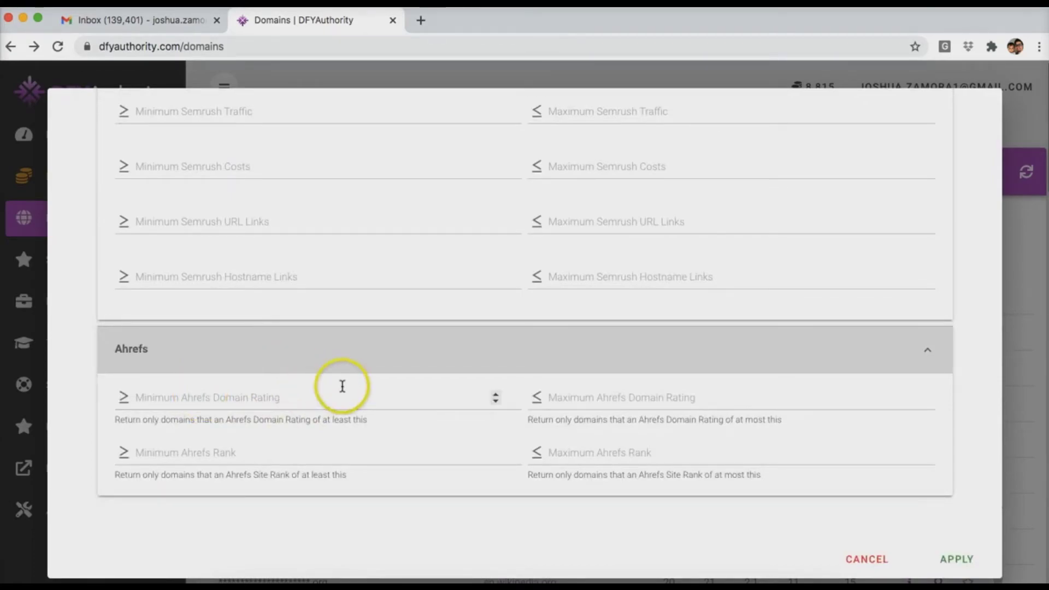
pyautogui.scroll(20, 782, 377)
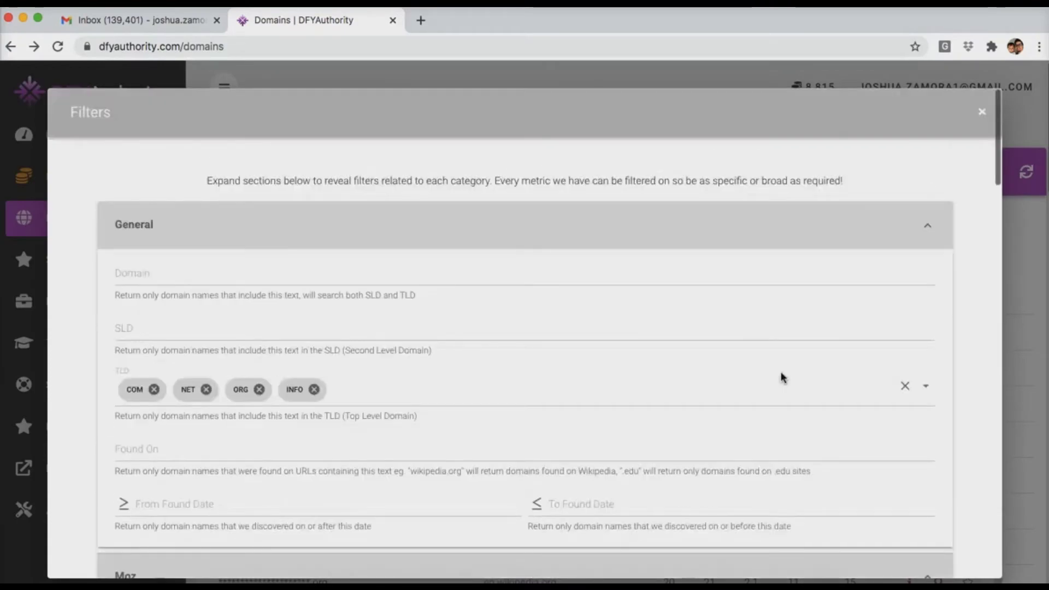
pyautogui.moveTo(1016, 174)
pyautogui.mouseDown()
pyautogui.moveTo(976, 123)
pyautogui.moveTo(948, 167)
pyautogui.mouseUp()
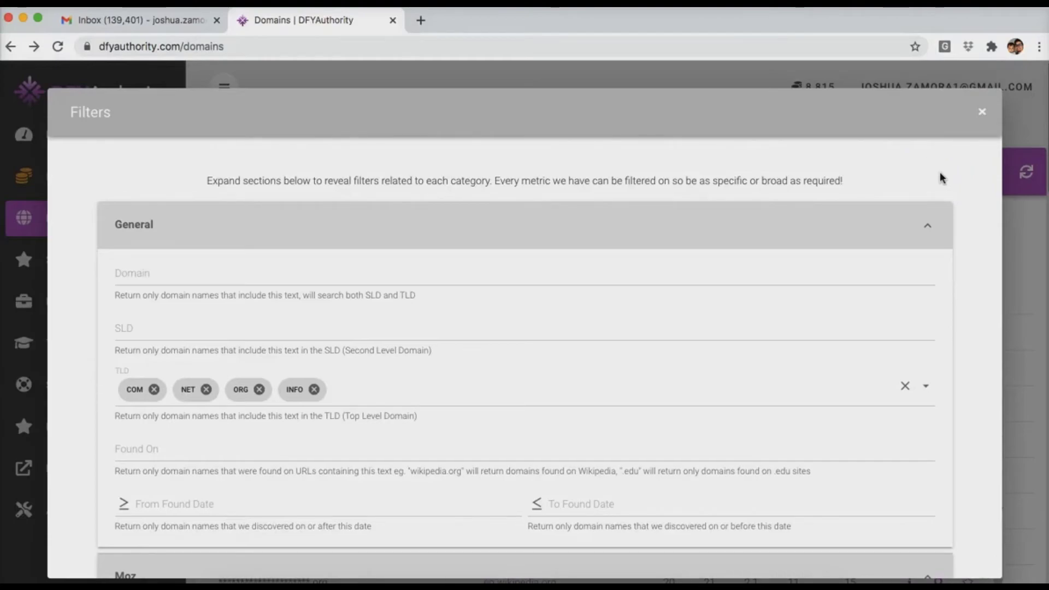
pyautogui.moveTo(940, 178); pyautogui.dragTo(985, 119)
# Close the Filters dialog and return to the dashboard showing 15,394 available domains found
pyautogui.click(983, 116)
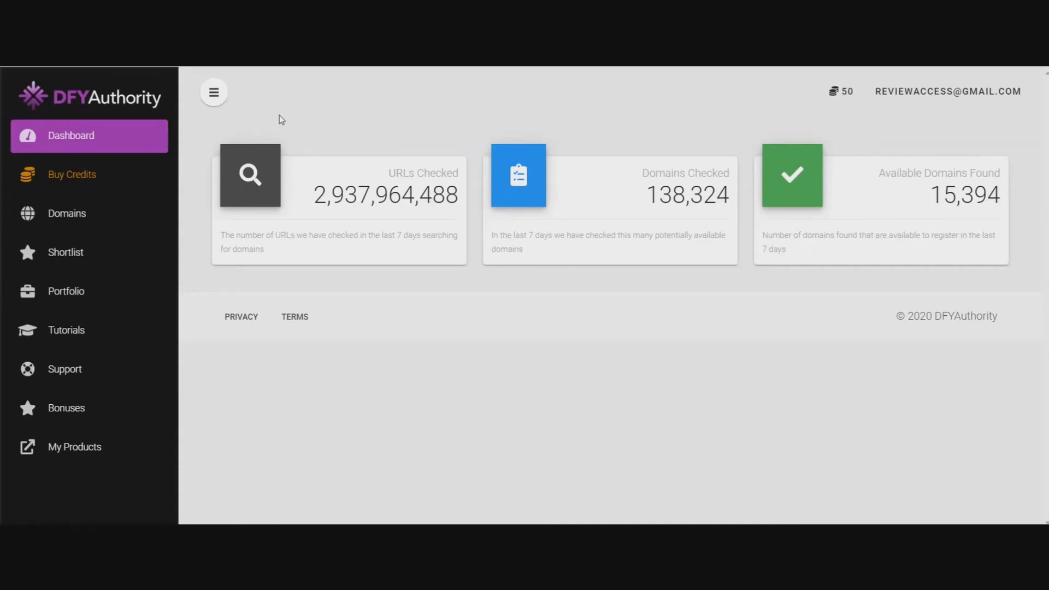
pyautogui.click(78, 142)
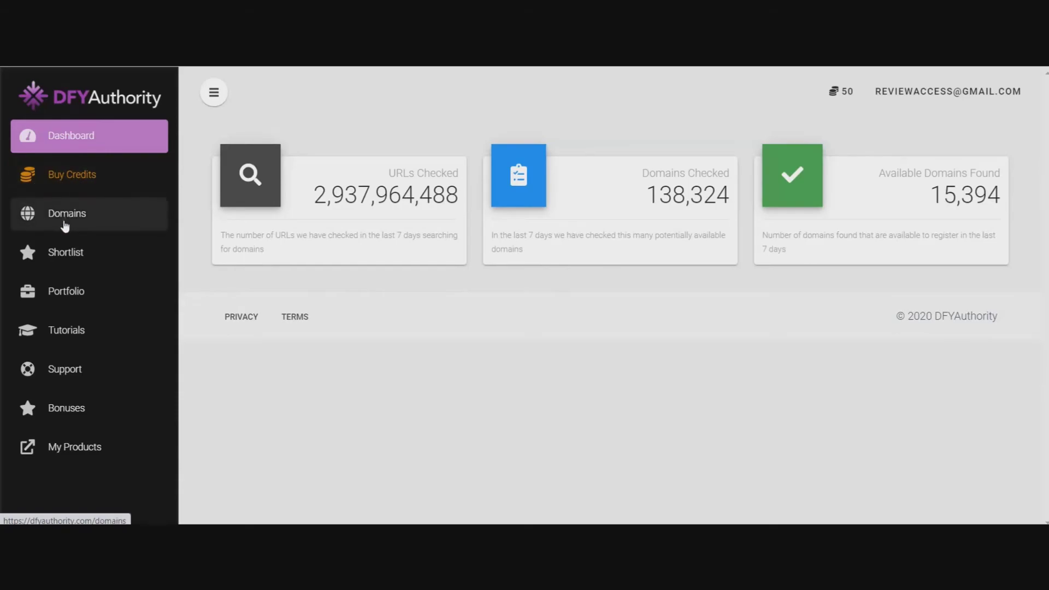
# Go to Domains, then the Shortlist holding four saved domains
pyautogui.click(120, 220)
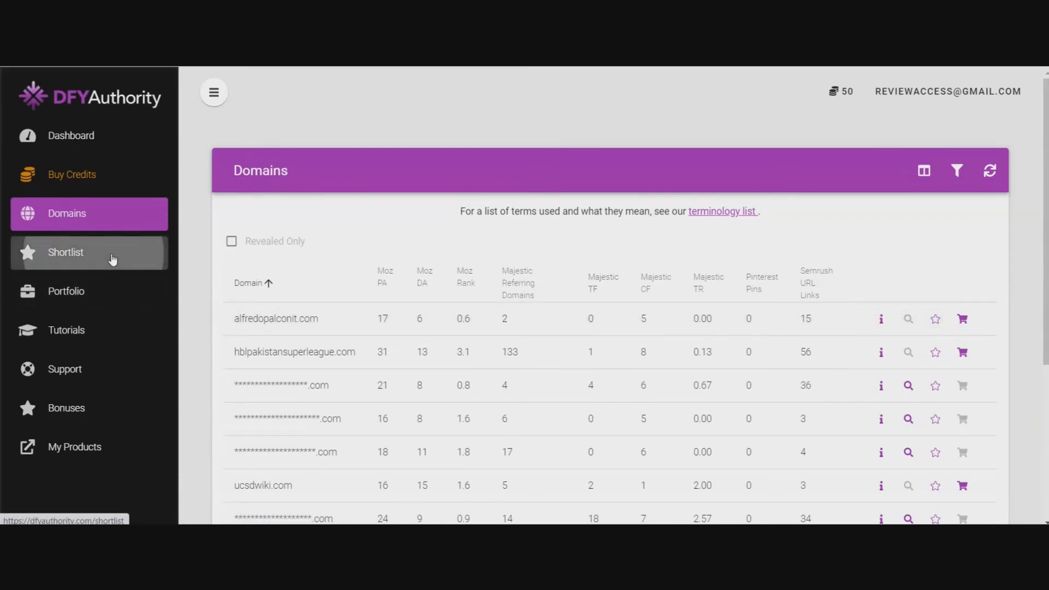
pyautogui.click(113, 260)
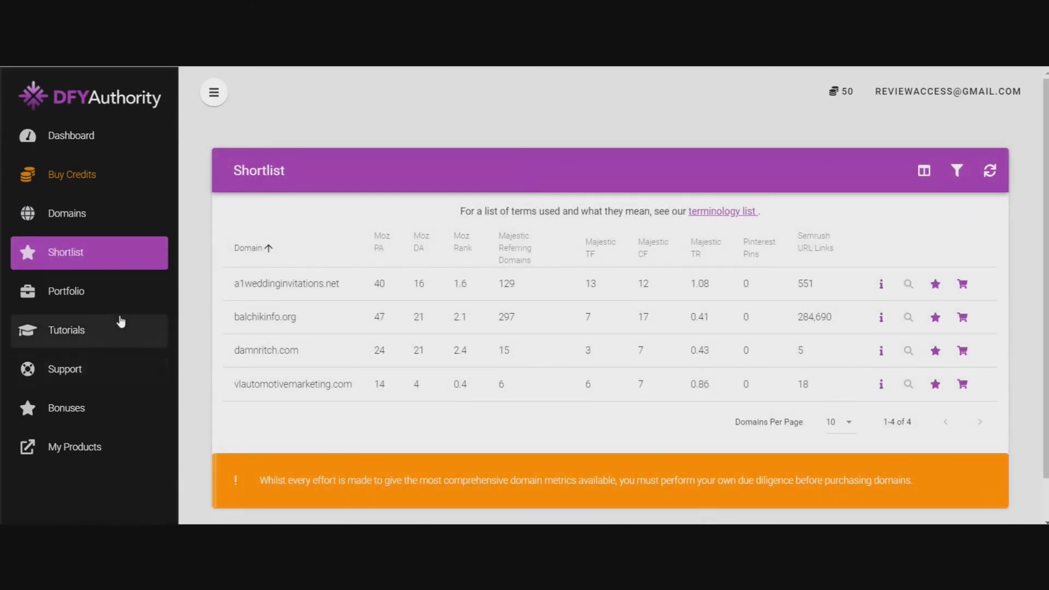
# View the Portfolio, then browse the Tutorials page with the How To Use DFY Authority video
pyautogui.click(124, 295)
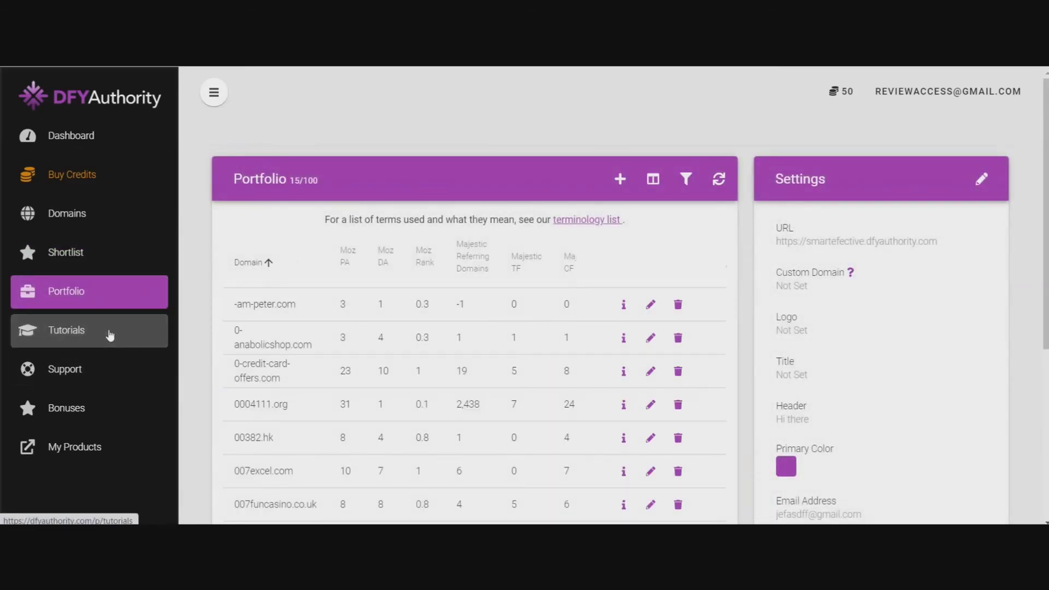
pyautogui.click(110, 334)
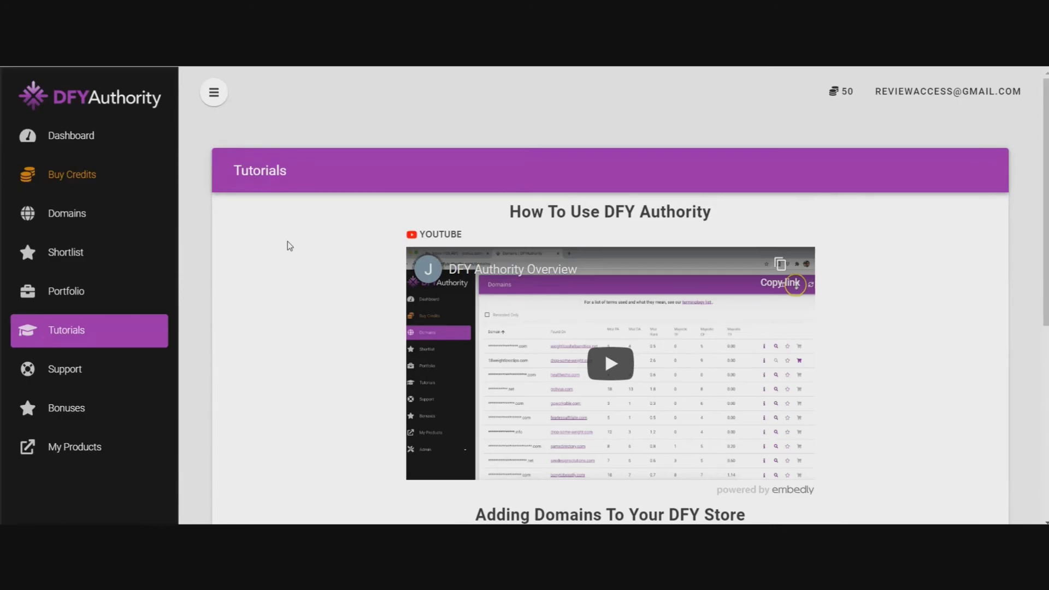
pyautogui.scroll(-5, 290, 257)
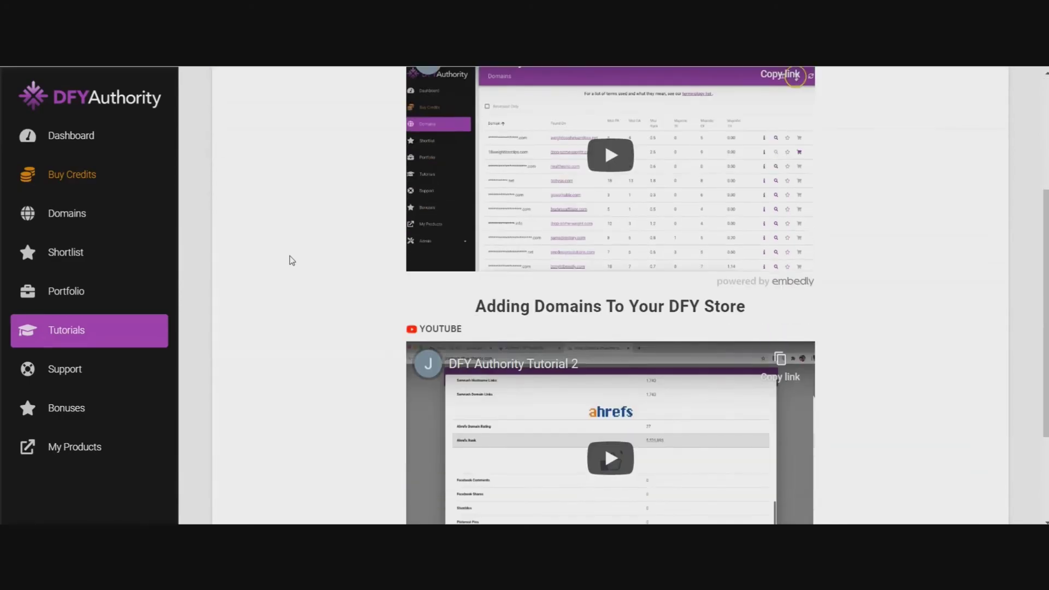
pyautogui.scroll(2, 290, 251)
pyautogui.scroll(4, 291, 253)
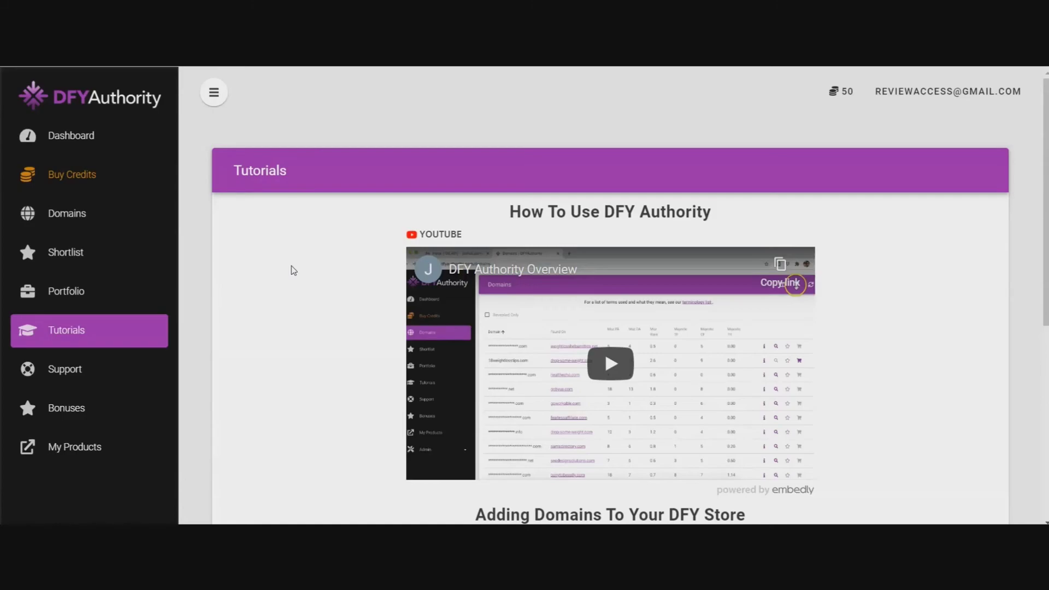
# Open Bonuses and scroll from One-Click DFY Store Publishing to the LIVE 90-Minute Training Session
pyautogui.click(116, 368)
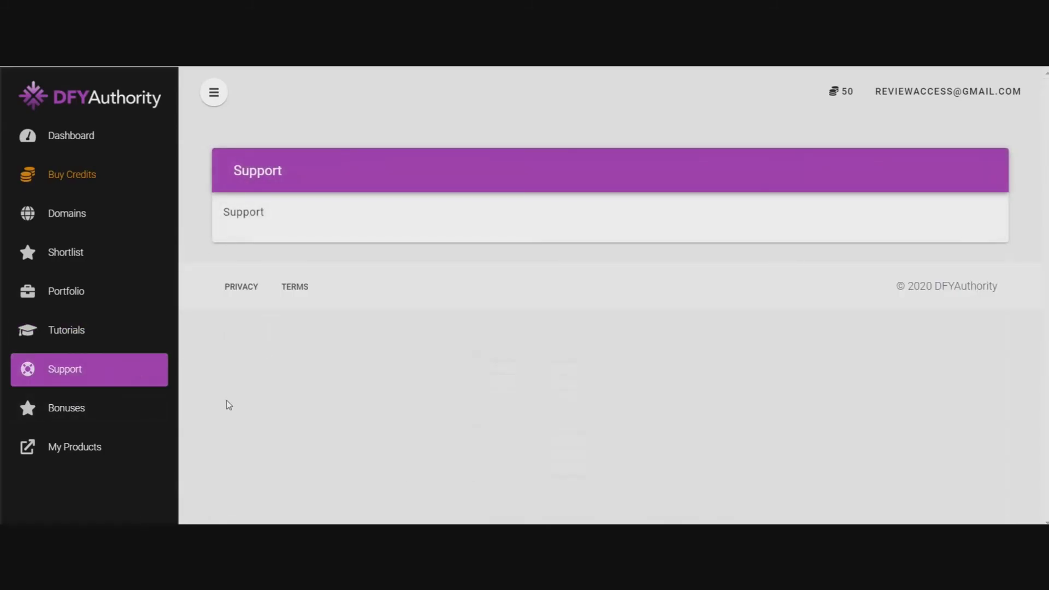
pyautogui.click(126, 418)
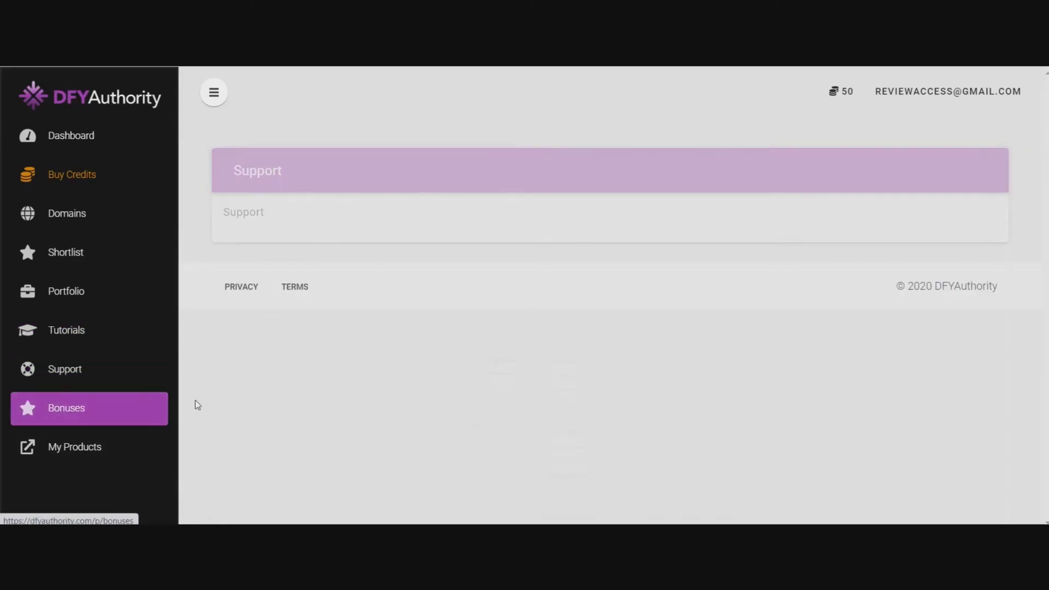
pyautogui.scroll(-2, 424, 324)
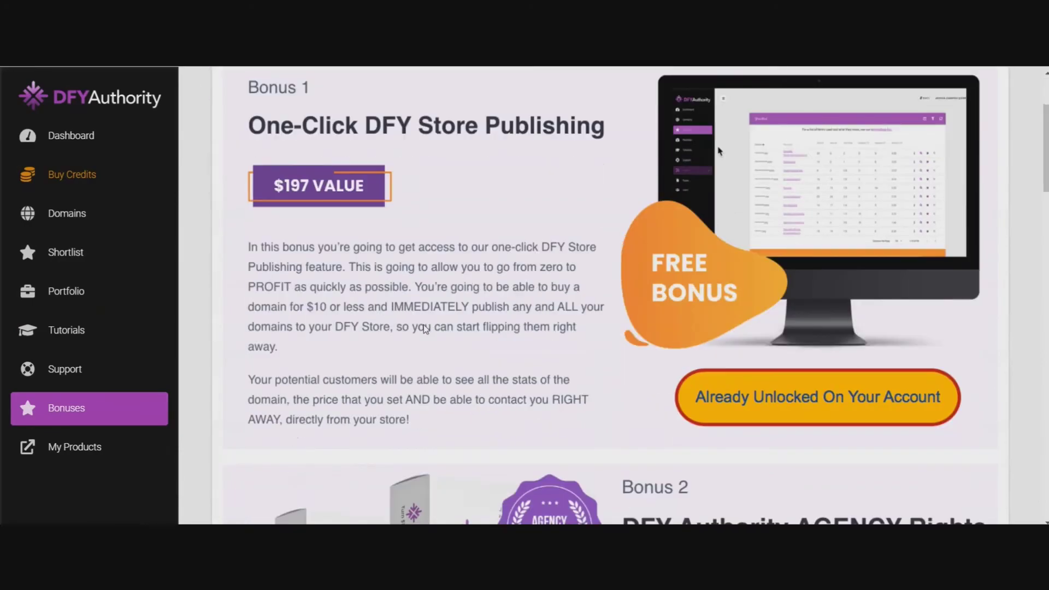
pyautogui.scroll(-18, 424, 324)
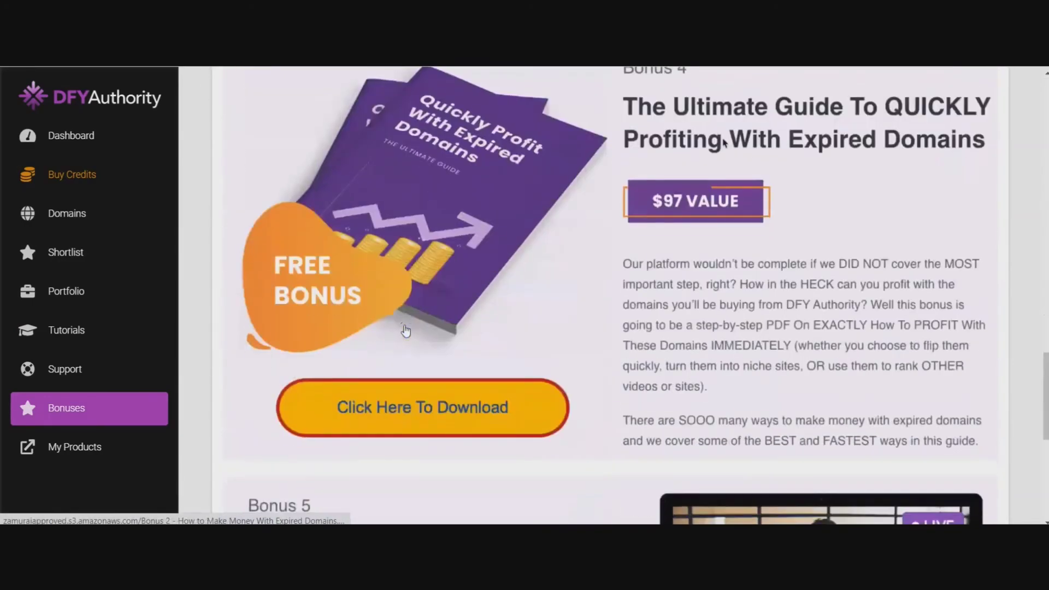
pyautogui.scroll(-6, 406, 330)
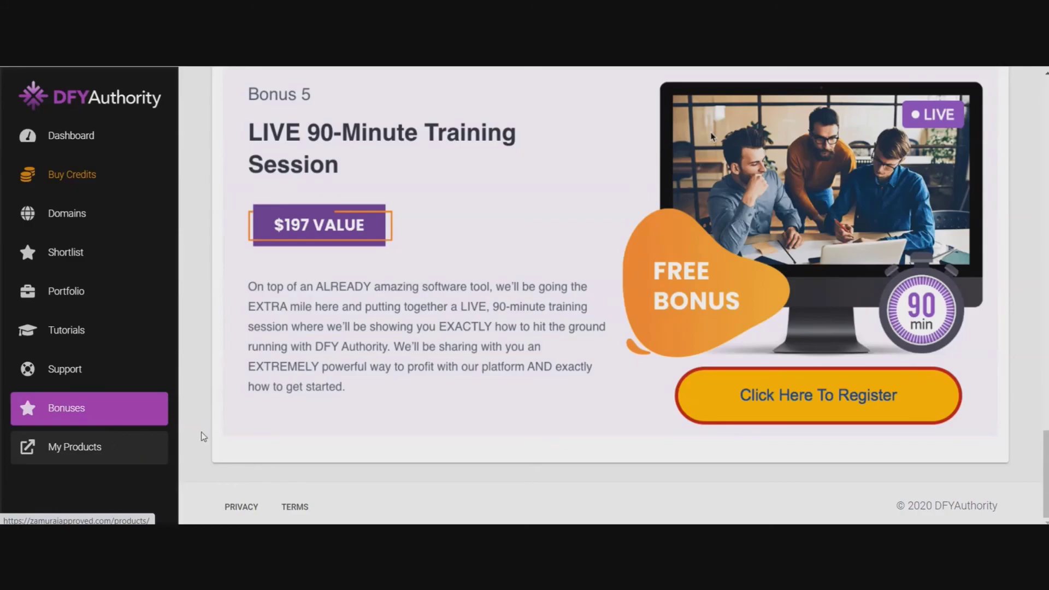
pyautogui.scroll(4, 421, 358)
pyautogui.scroll(20, 421, 358)
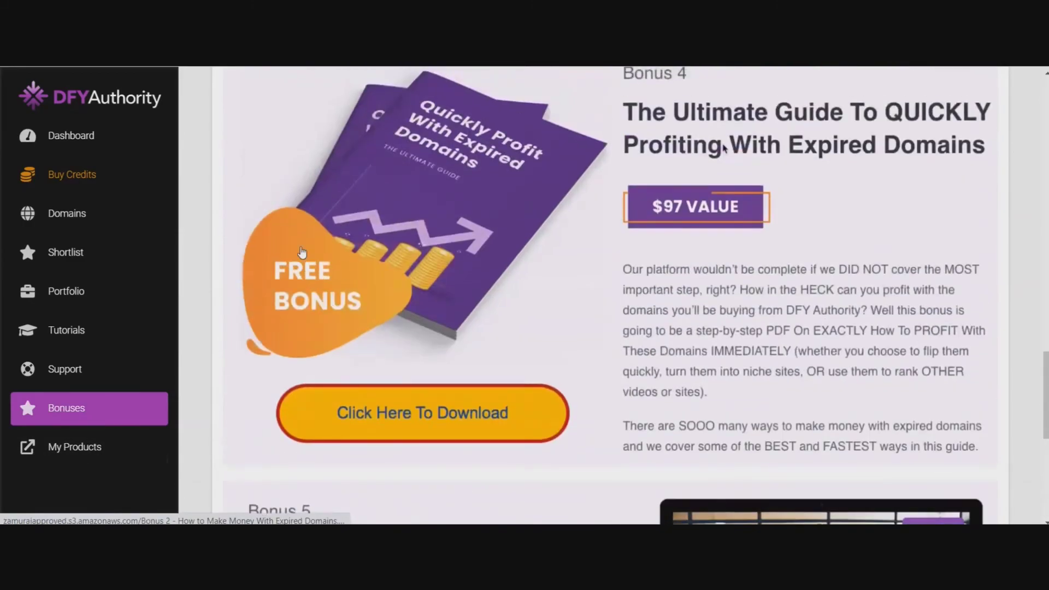
pyautogui.scroll(15, 338, 235)
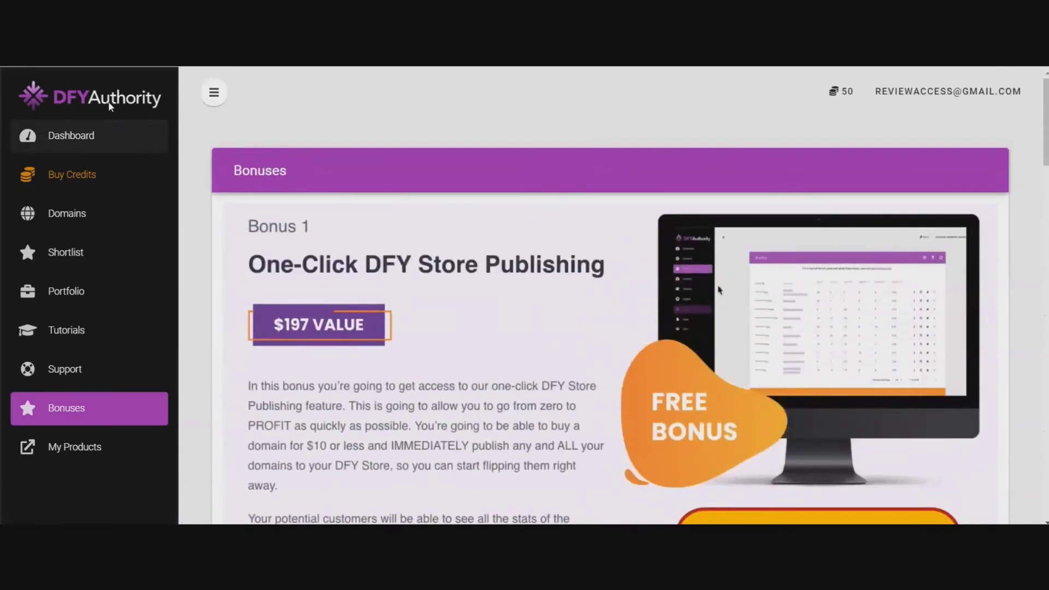
# Return from the Bonuses page to the dashboard
pyautogui.click(85, 139)
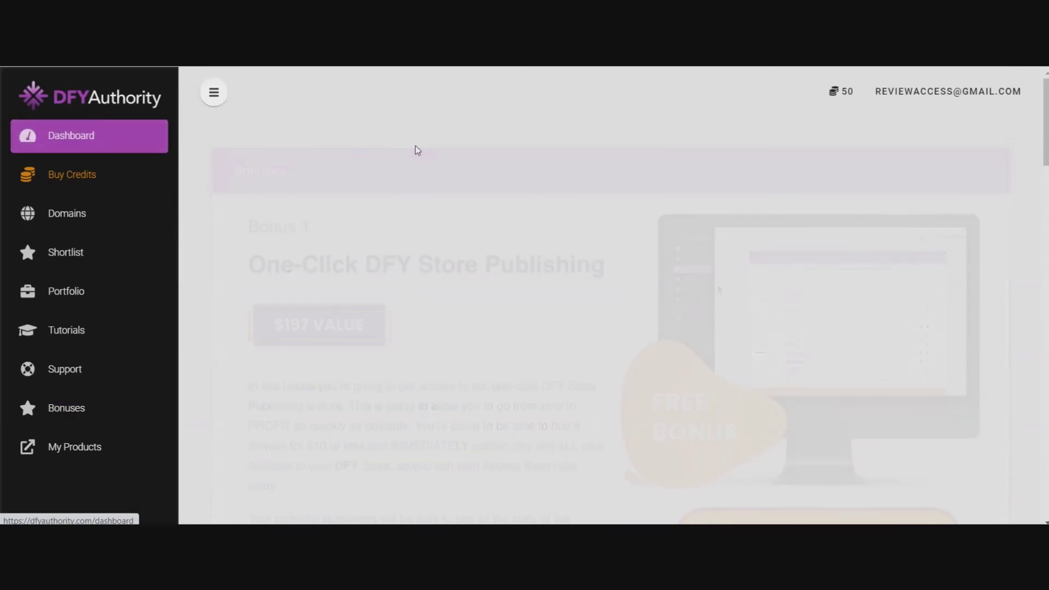